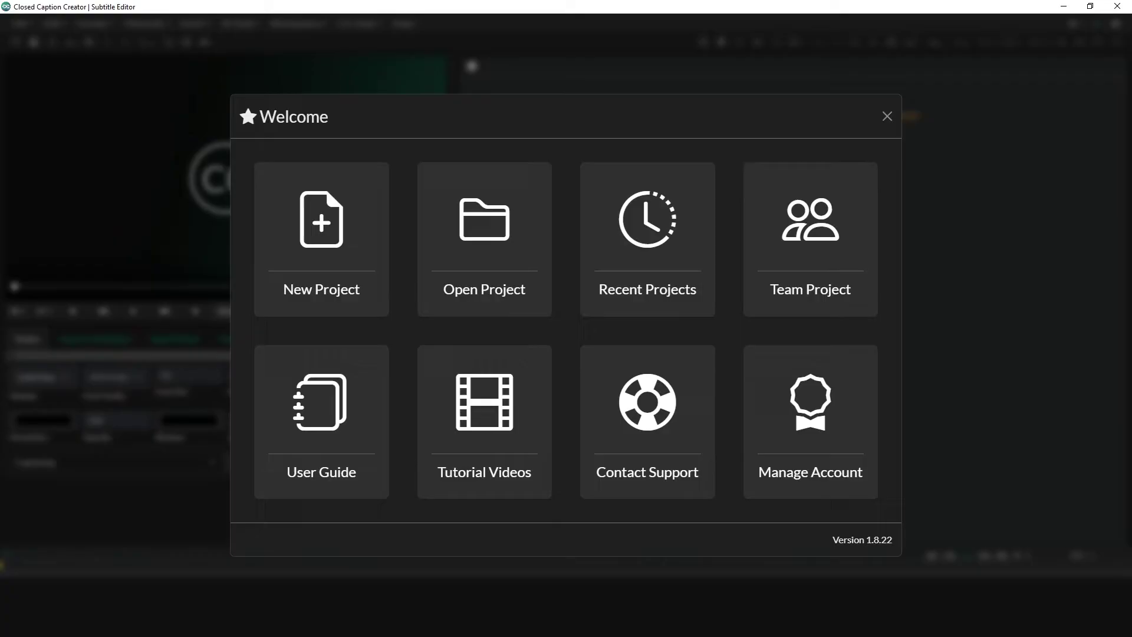
# Step: Create a new project named 'Eleven Labs Intro' using example07.mp4 as its media
pyautogui.click(356, 273)
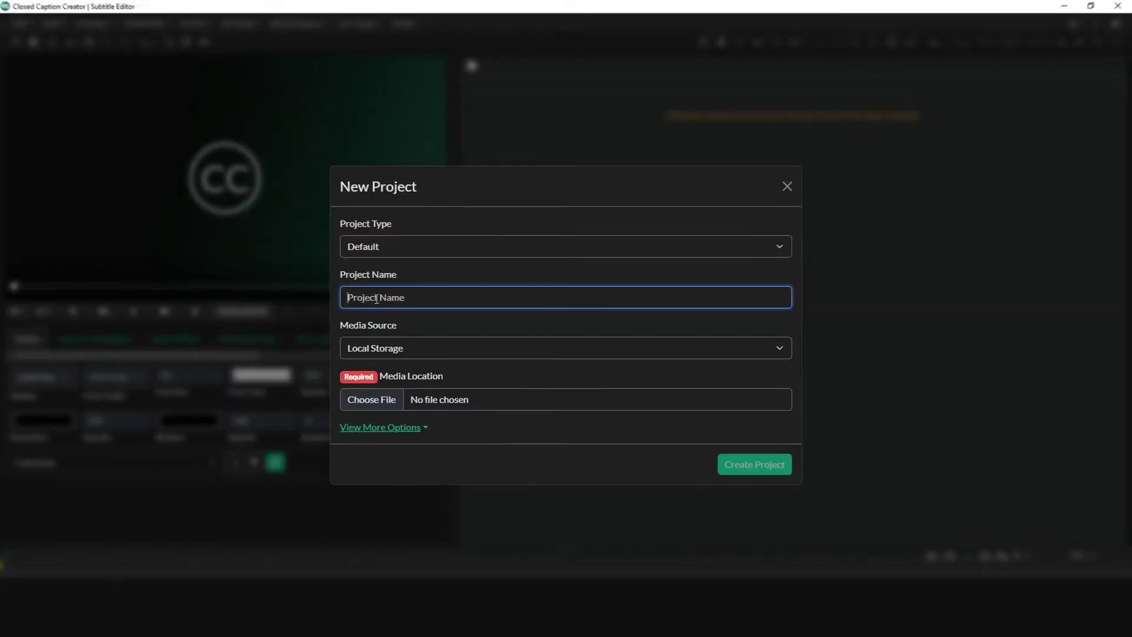
pyautogui.write('Eleven Labs Intro')
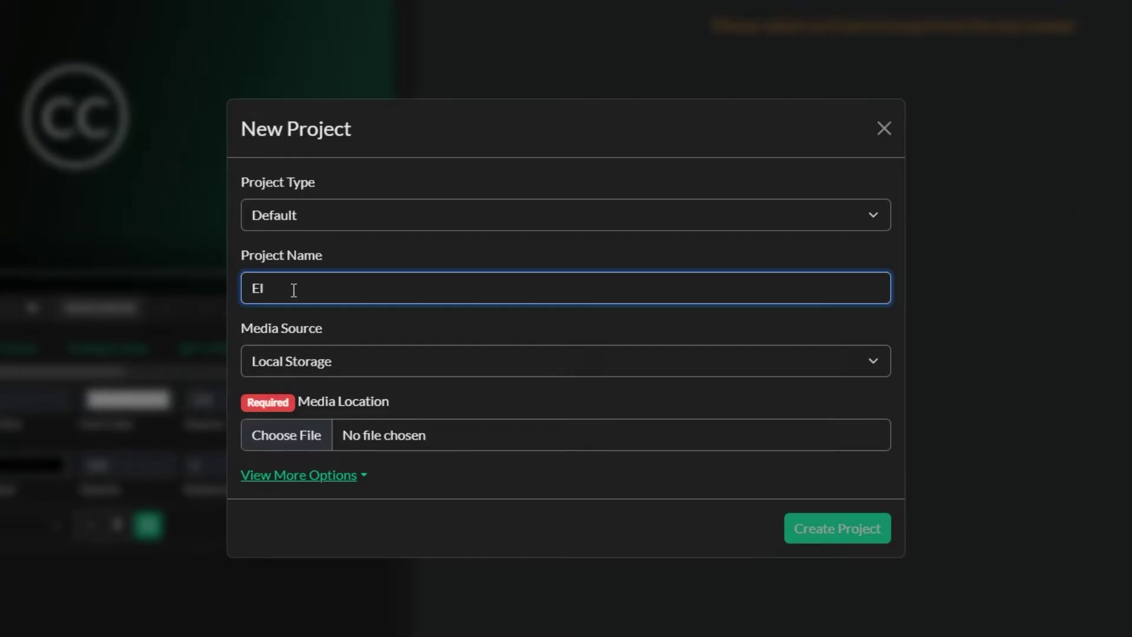
pyautogui.click(318, 435)
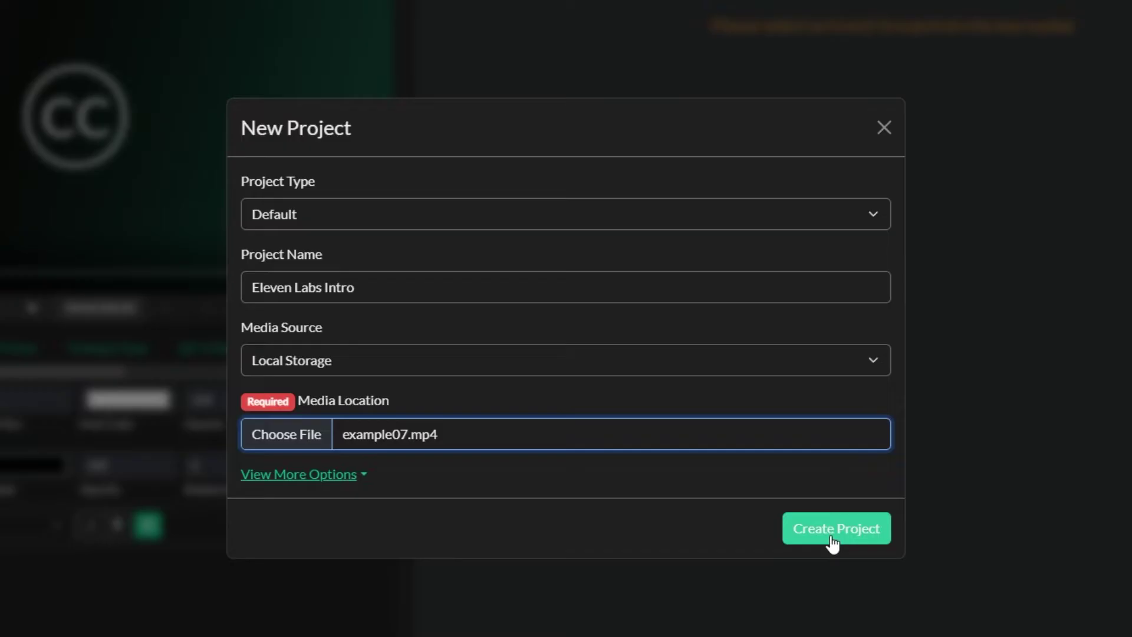
pyautogui.click(831, 540)
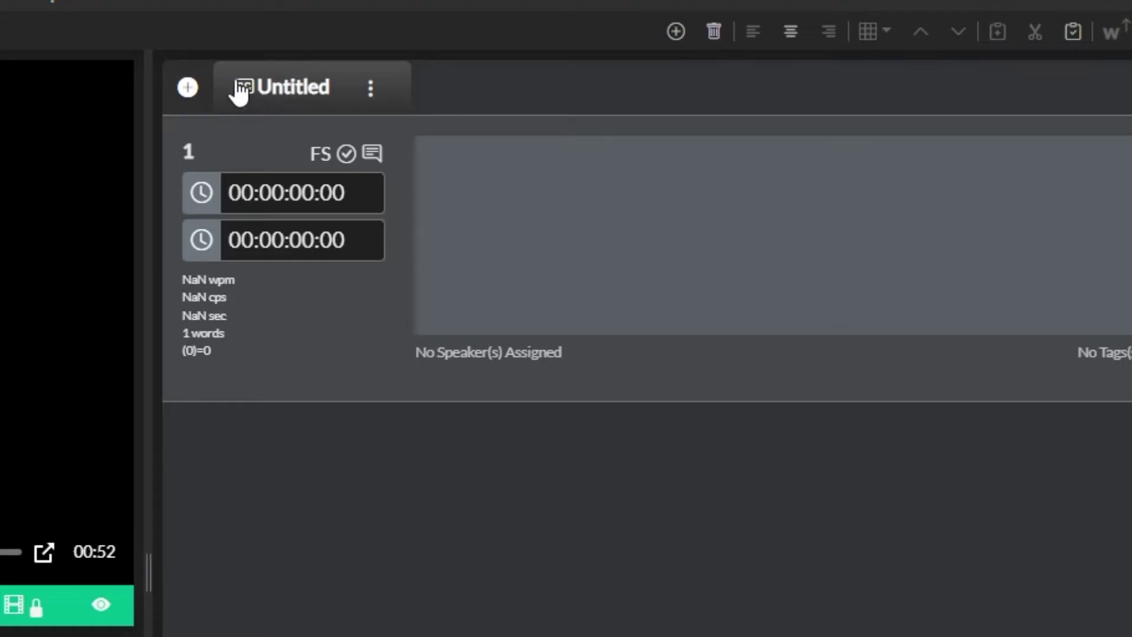
# Step: Add an Audio Description group named 'English AD' and delete the Untitled caption group
pyautogui.click(187, 89)
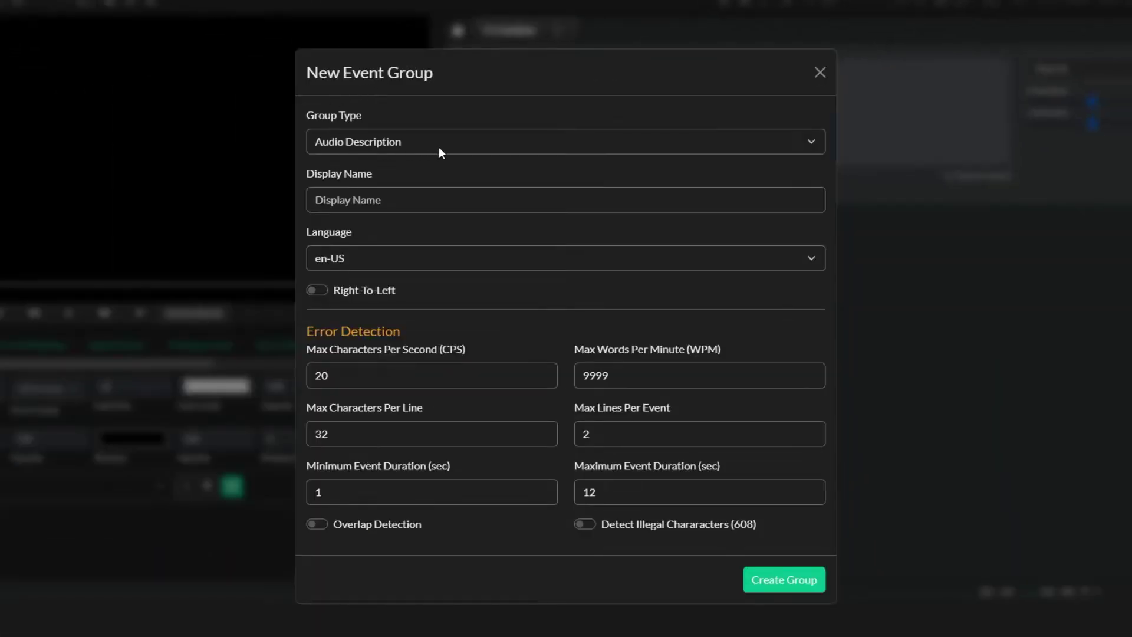
pyautogui.click(438, 152)
pyautogui.click(373, 175)
pyautogui.click(378, 194)
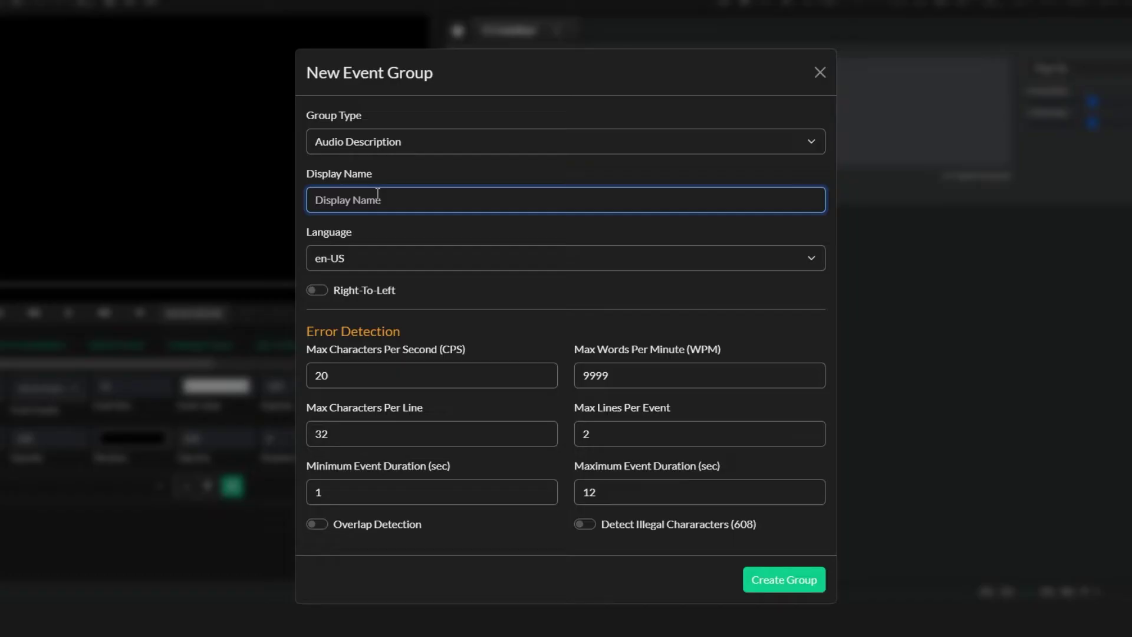
pyautogui.write('A')
pyautogui.press('BackSpace')
pyautogui.write('English AD')
pyautogui.press('Return')
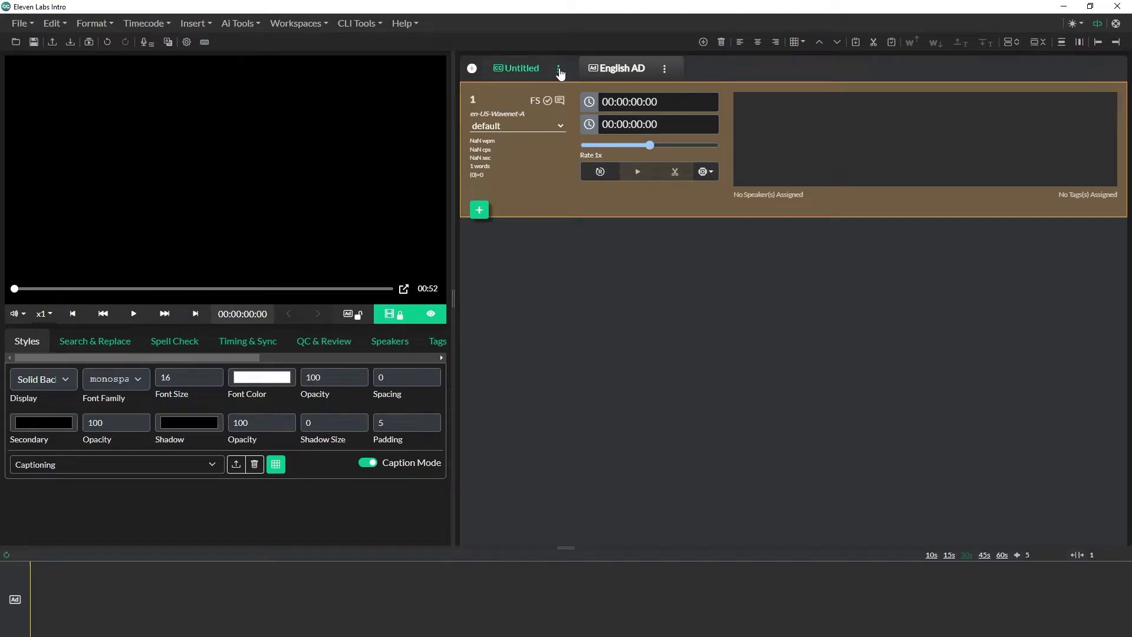
pyautogui.click(559, 69)
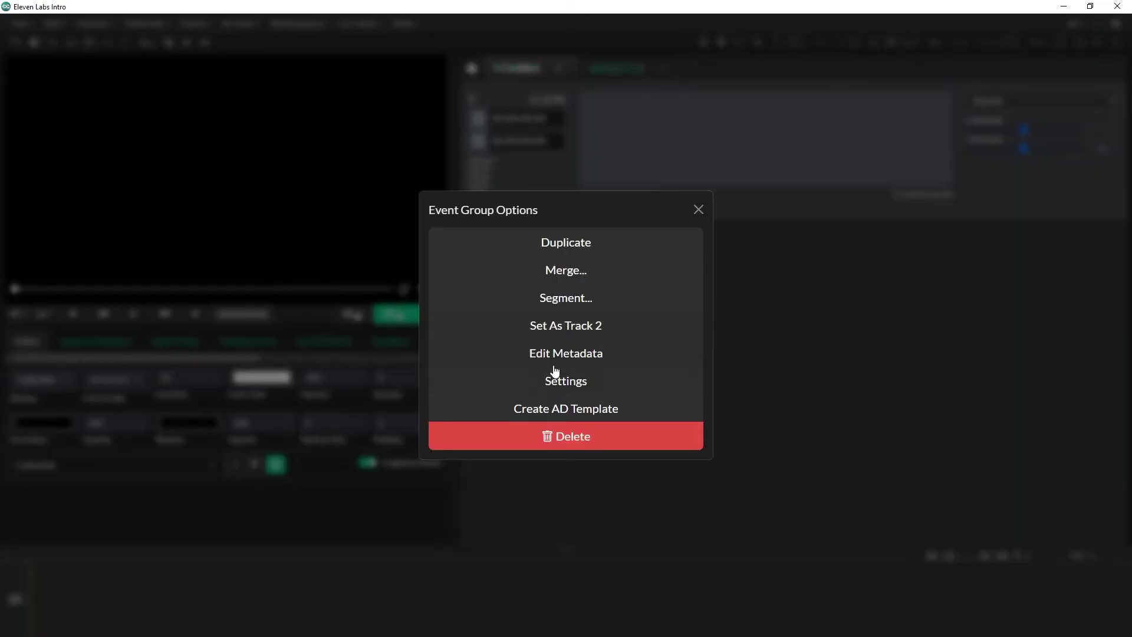
pyautogui.click(576, 443)
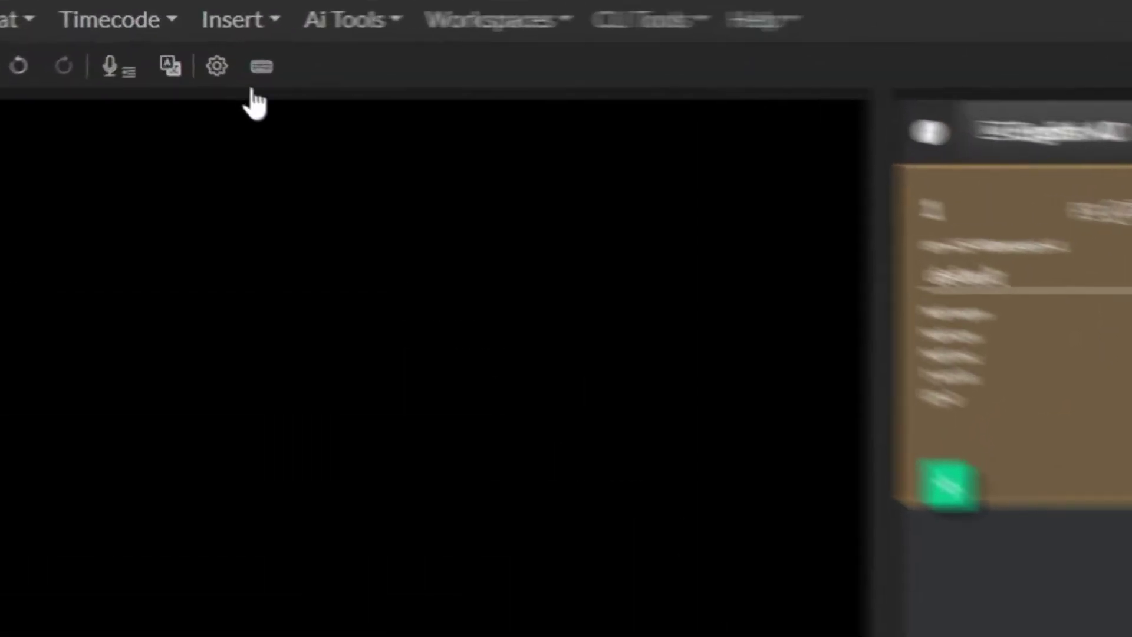
# Step: Bring up the empty ElevenLabs API Key field in Integrations settings, then switch to the ElevenLabs website
pyautogui.click(223, 77)
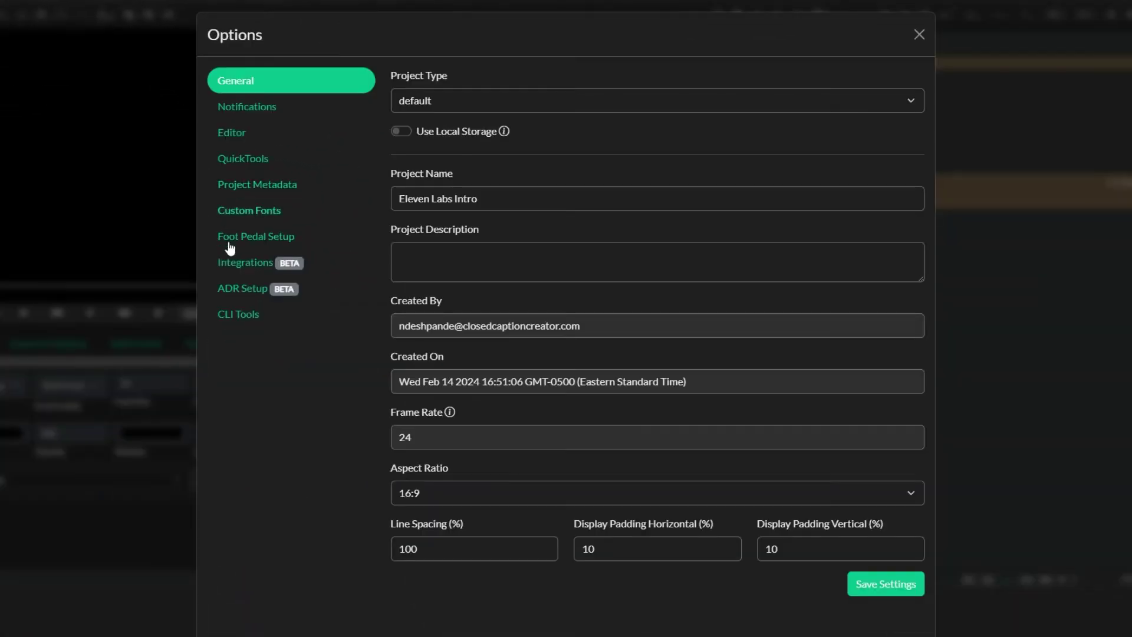
pyautogui.click(233, 264)
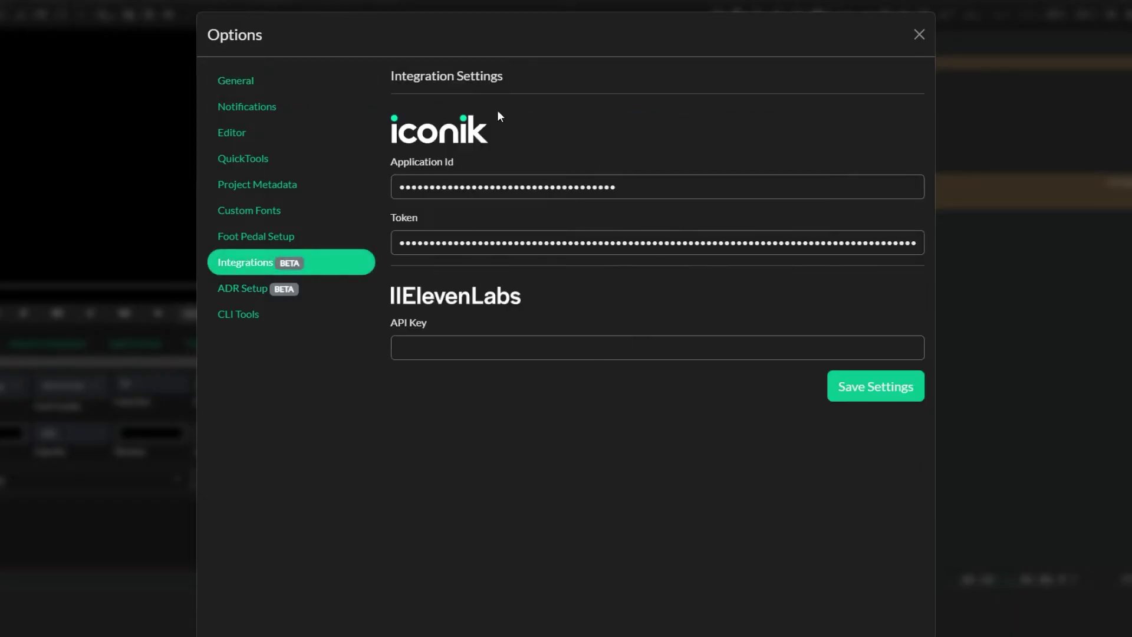
pyautogui.click(535, 355)
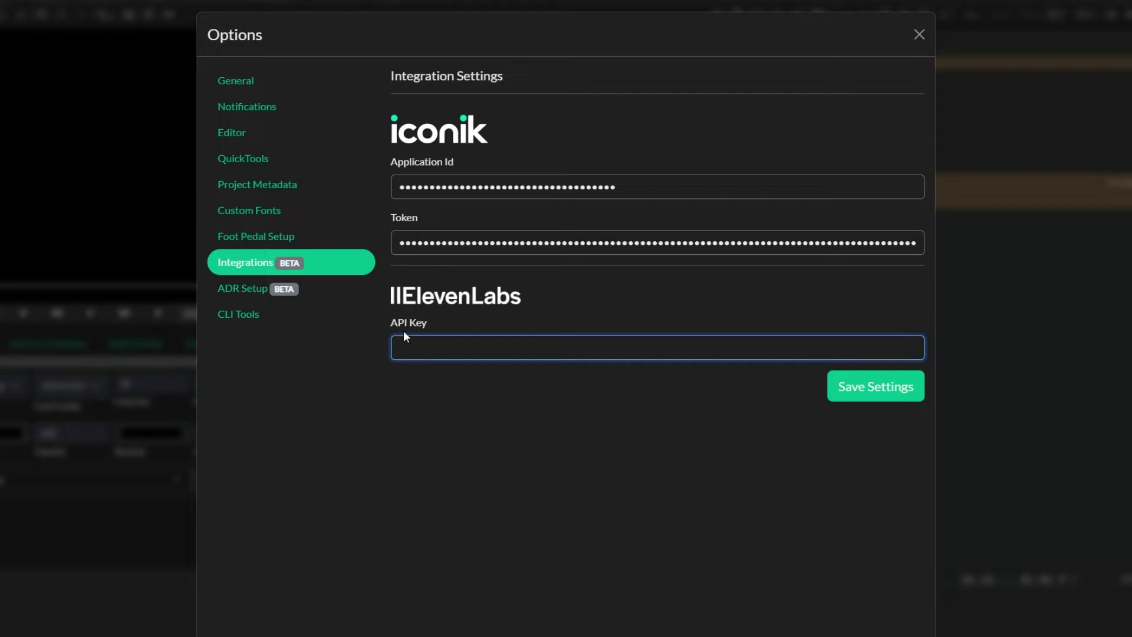
pyautogui.click(463, 383)
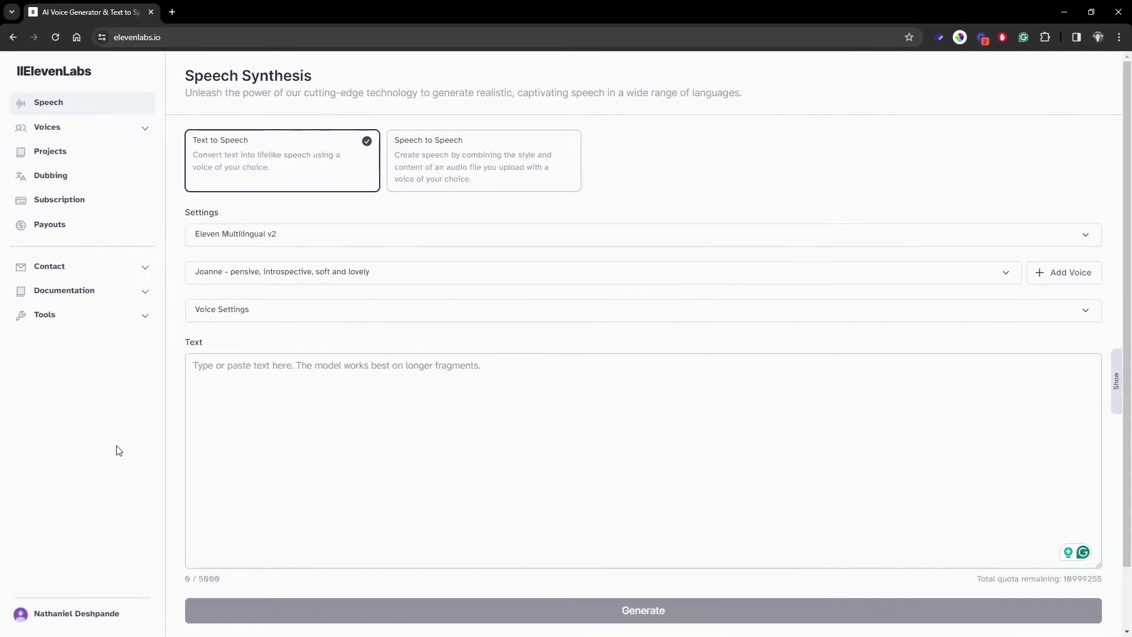
# Step: Reveal the API key in ElevenLabs Profile settings and select all of it
pyautogui.click(80, 614)
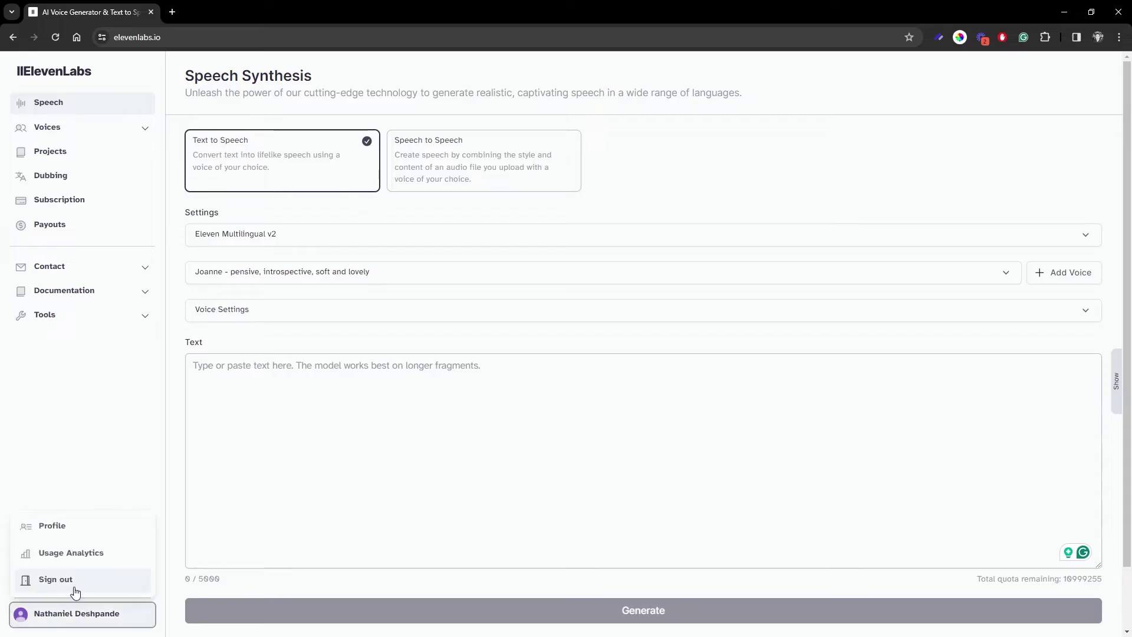
pyautogui.click(51, 526)
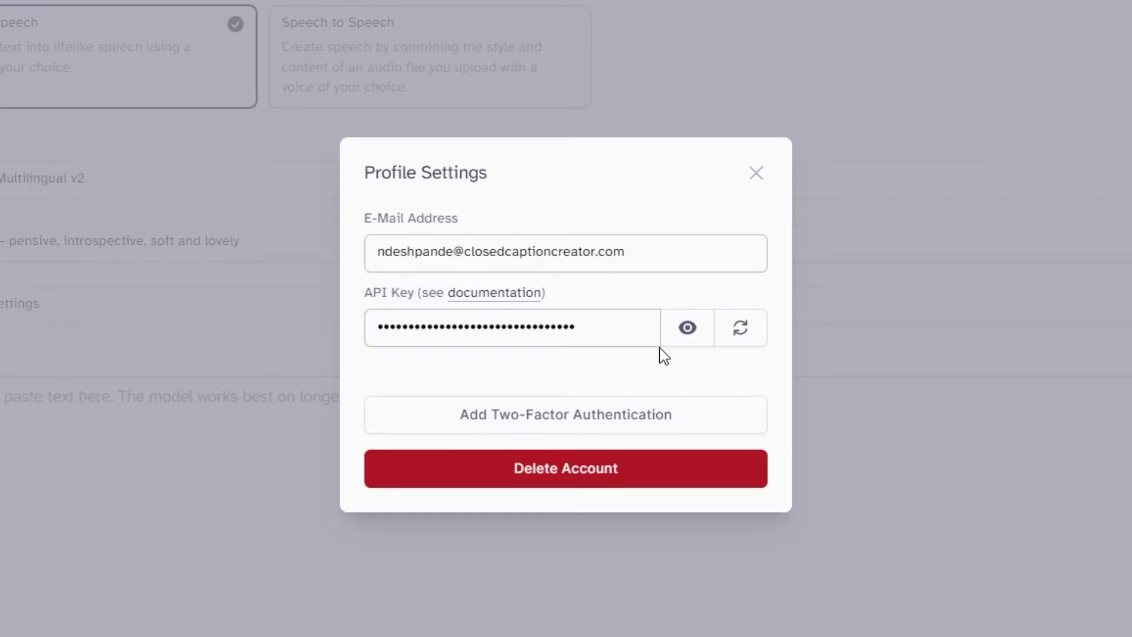
pyautogui.click(688, 328)
pyautogui.moveTo(634, 326); pyautogui.dragTo(367, 337)
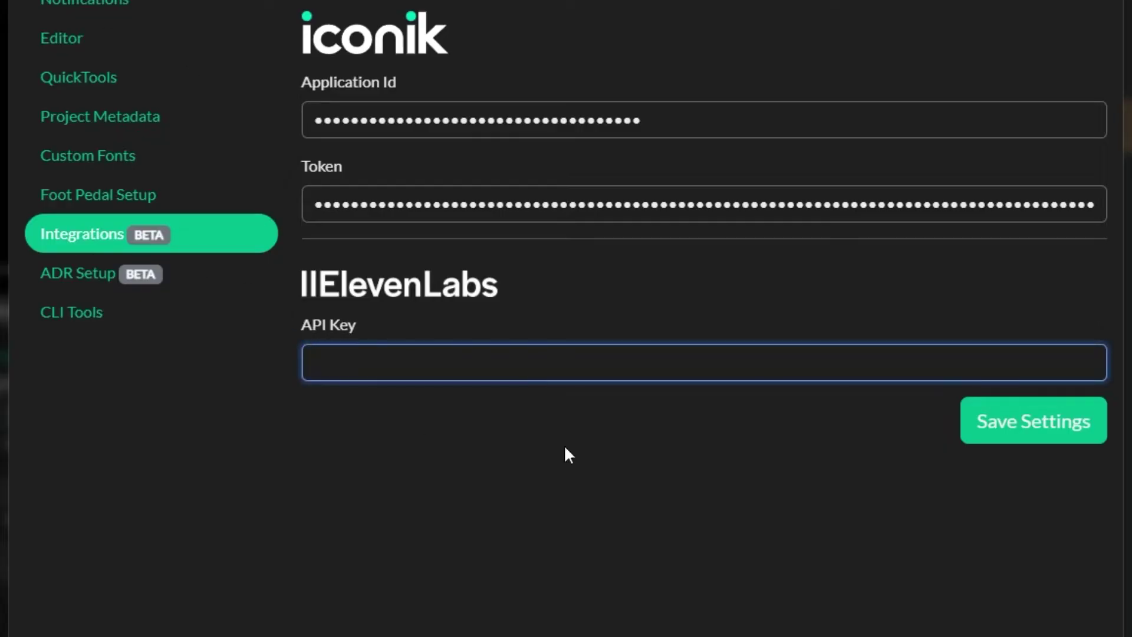
# Step: Paste the API key into the ElevenLabs API Key field, save, and close Options
pyautogui.hotkey('ctrl', 'v')
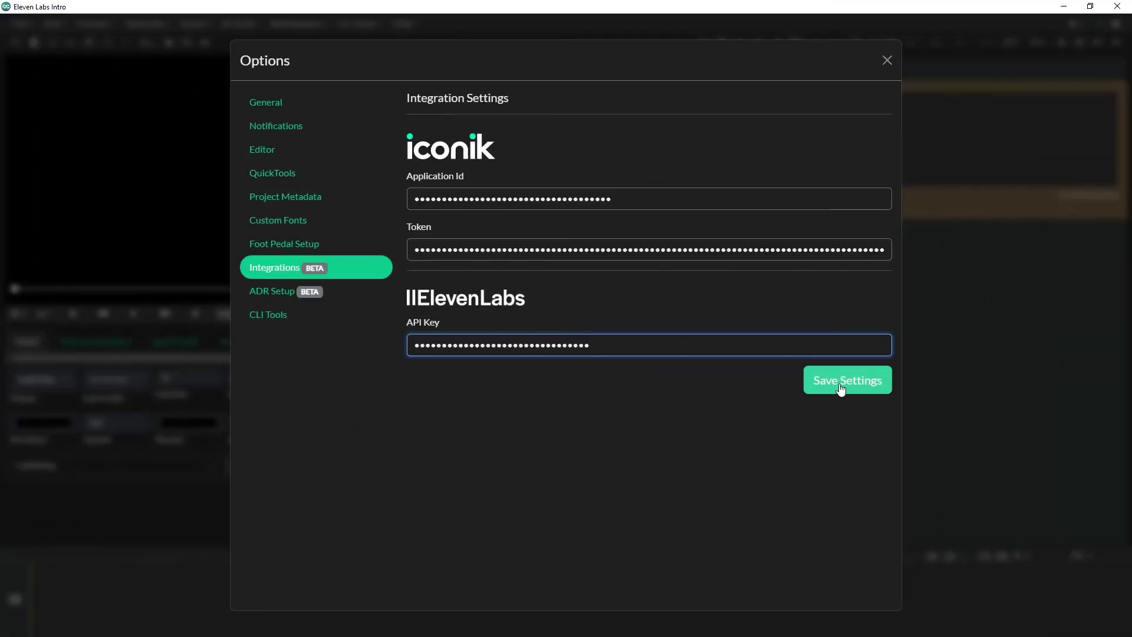
pyautogui.click(972, 412)
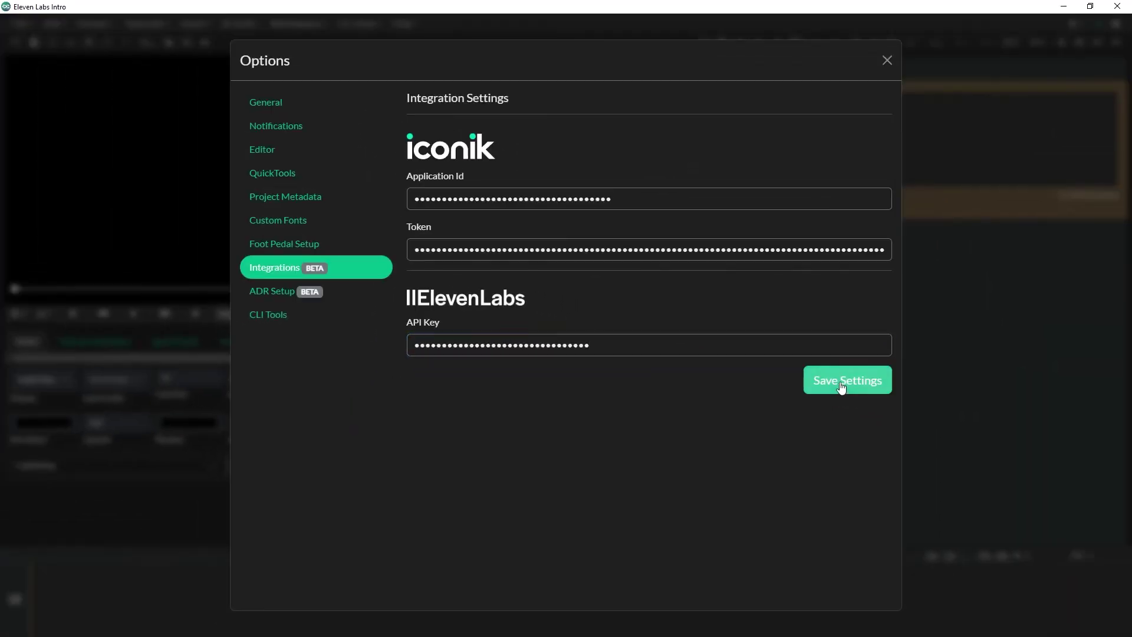
pyautogui.click(886, 62)
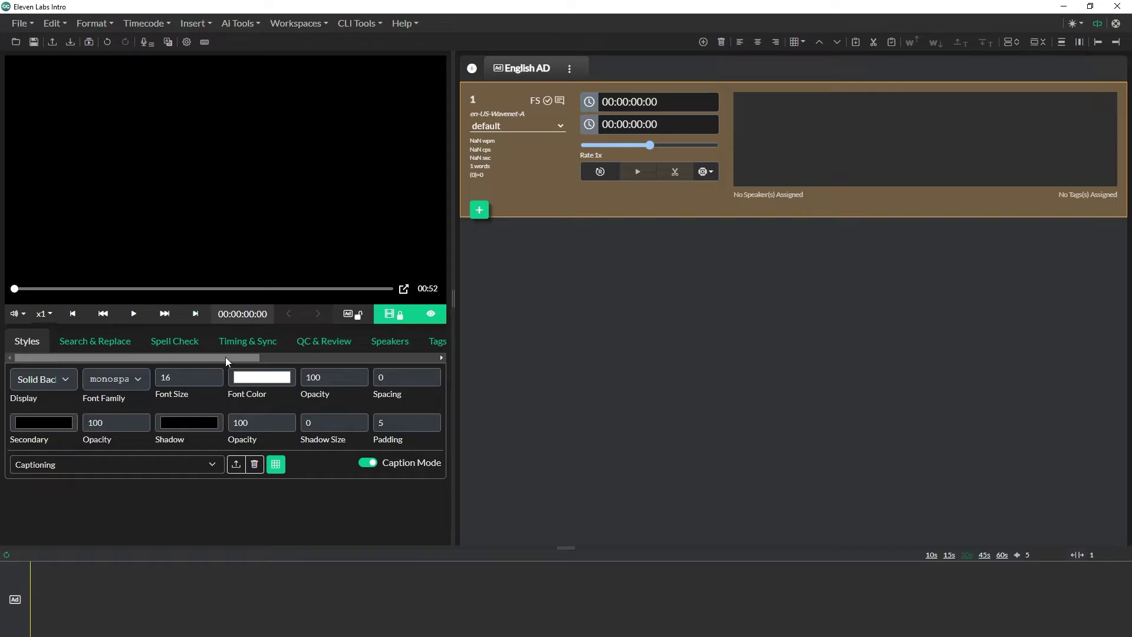
# Step: Show the Voices quick tool and save the QuickTools settings with all tools enabled
pyautogui.moveTo(226, 361); pyautogui.dragTo(420, 357)
pyautogui.click(424, 342)
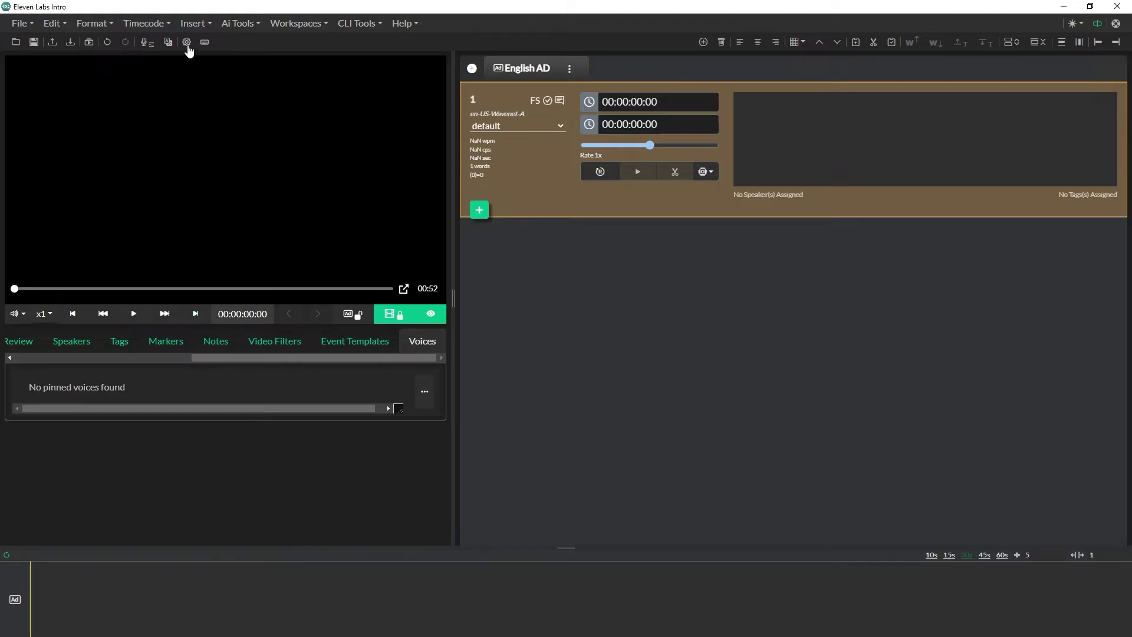
pyautogui.click(187, 43)
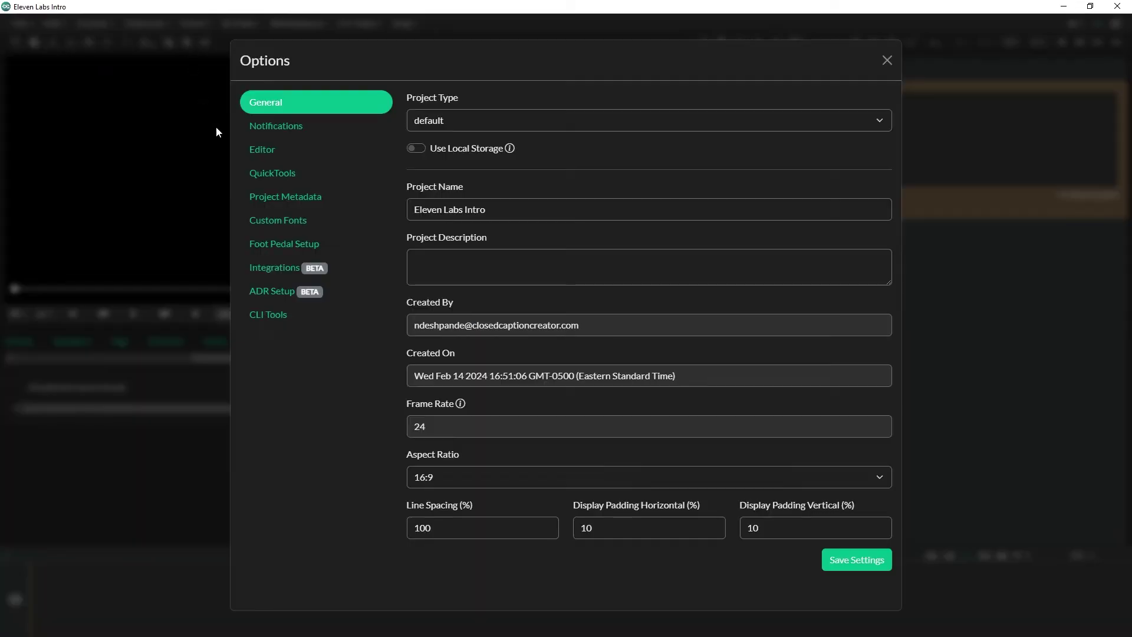
pyautogui.click(275, 175)
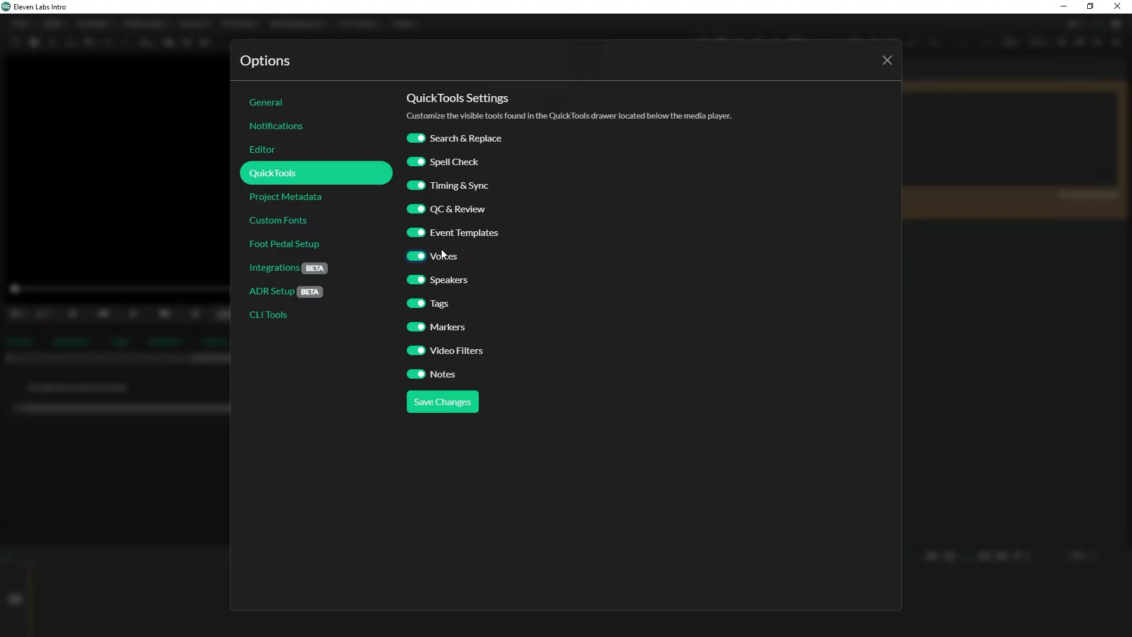
pyautogui.click(451, 406)
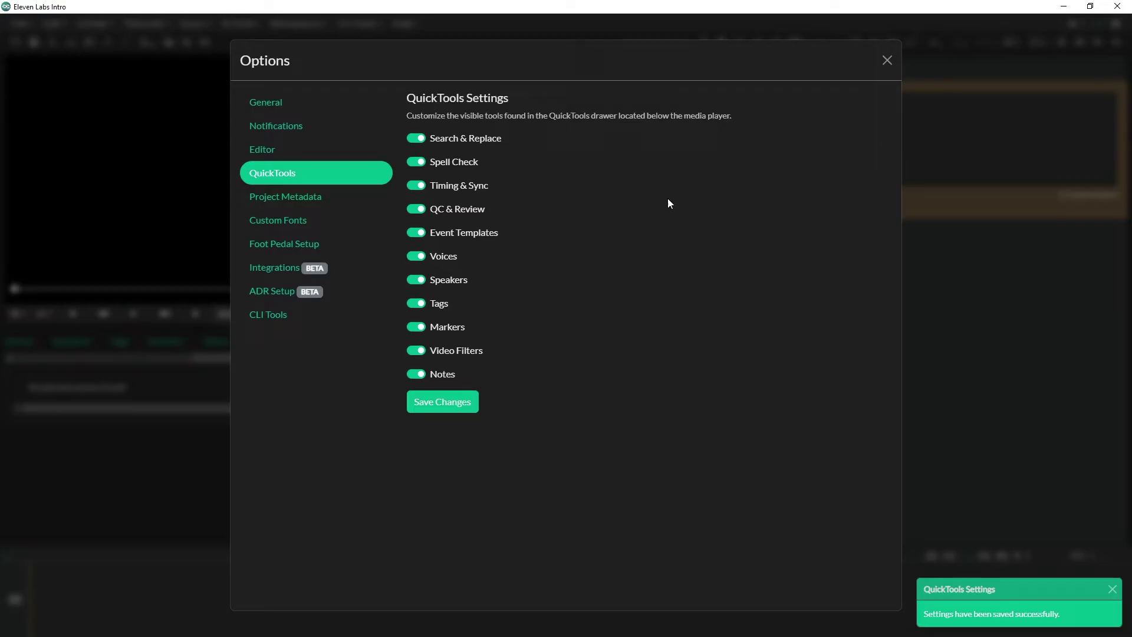
pyautogui.click(887, 60)
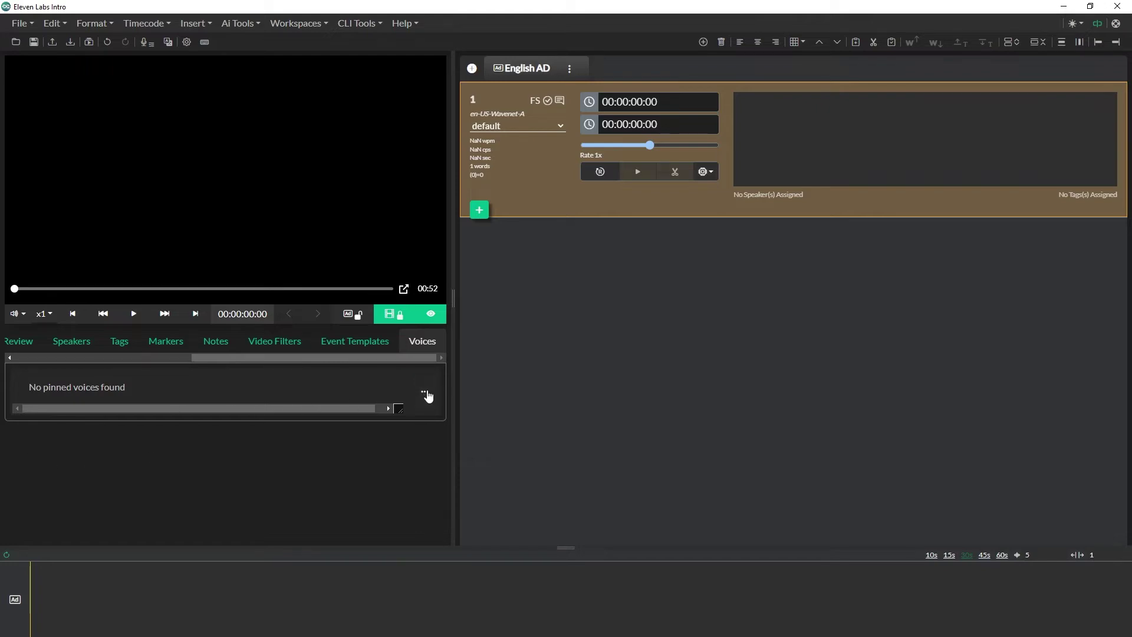
# Step: Open the Virtual Voice Manager and filter its voices to ElevenLabs (Drew, Clyde, Paul)
pyautogui.click(427, 393)
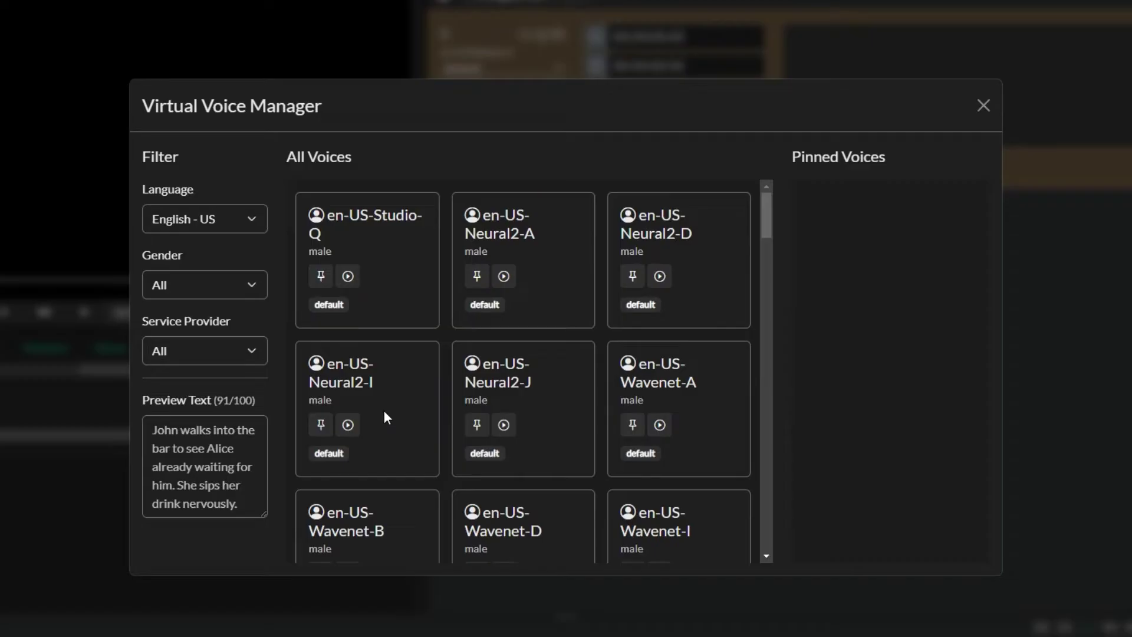
pyautogui.click(238, 354)
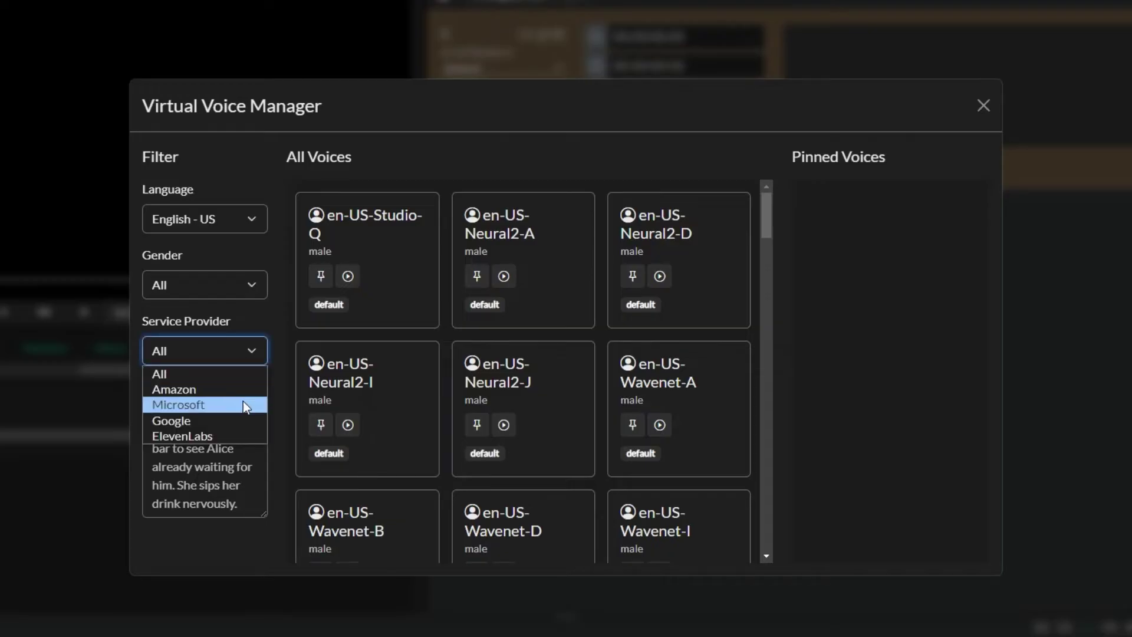
pyautogui.click(282, 317)
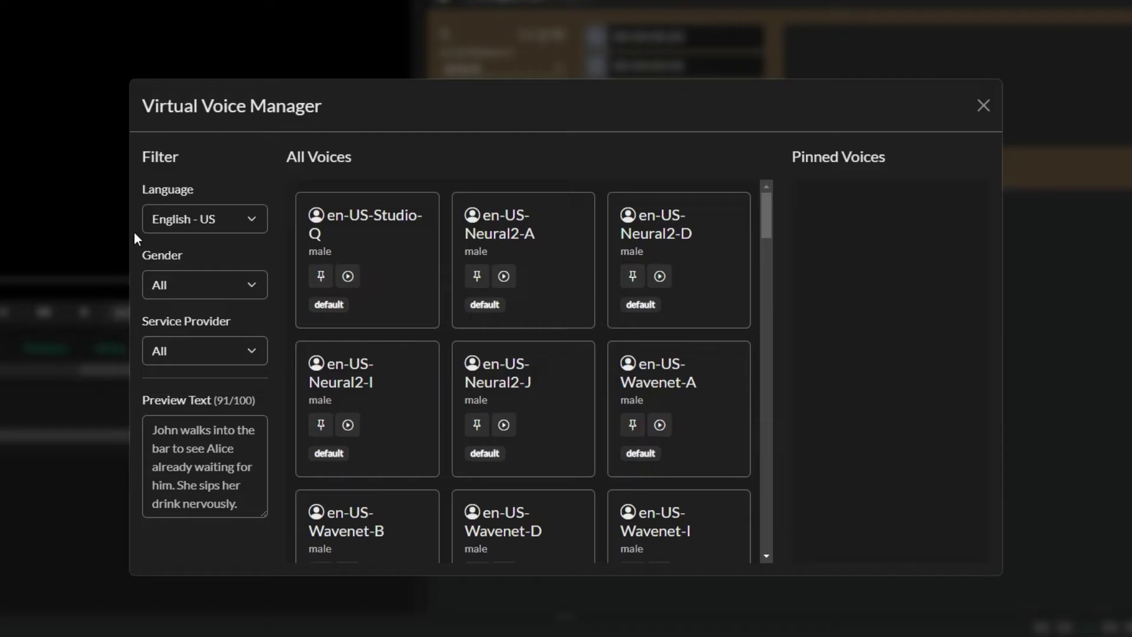
pyautogui.click(235, 219)
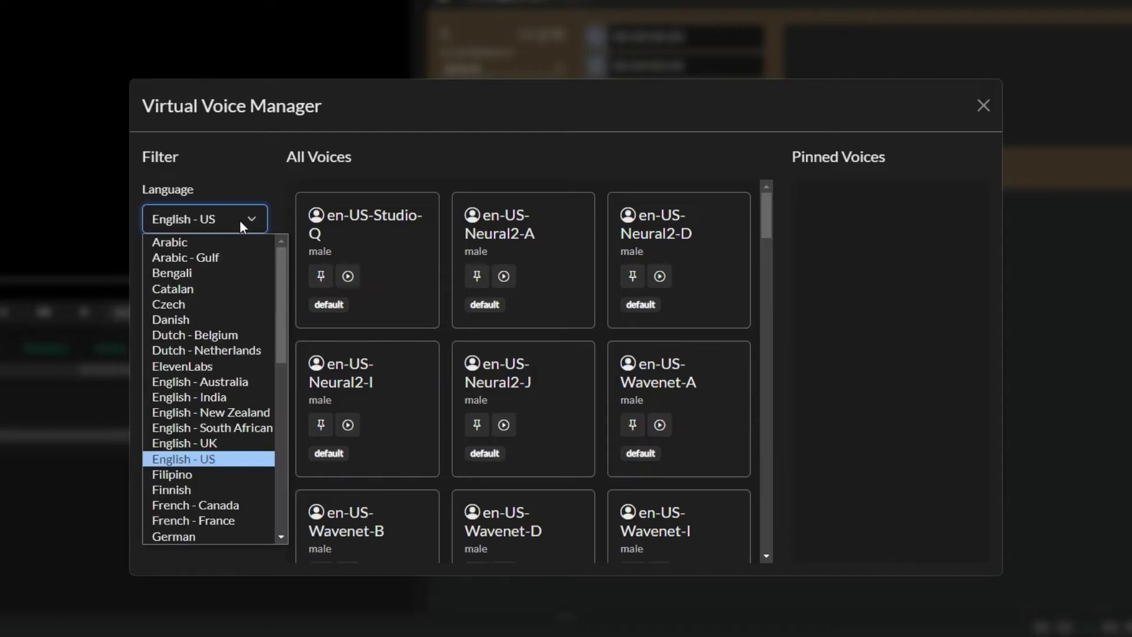
pyautogui.click(197, 365)
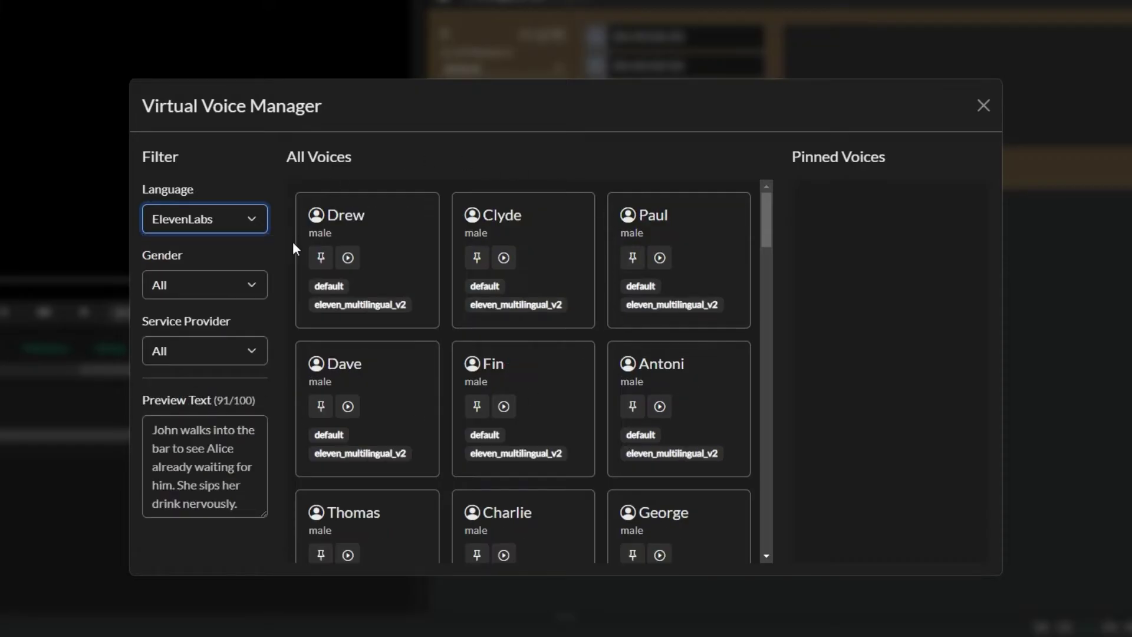
# Step: Filter the ElevenLabs voices to female and browse Rachel, Domi, Mimi and Scarlet
pyautogui.moveTo(767, 222)
pyautogui.mouseDown()
pyautogui.moveTo(770, 286)
pyautogui.moveTo(769, 223)
pyautogui.mouseUp()
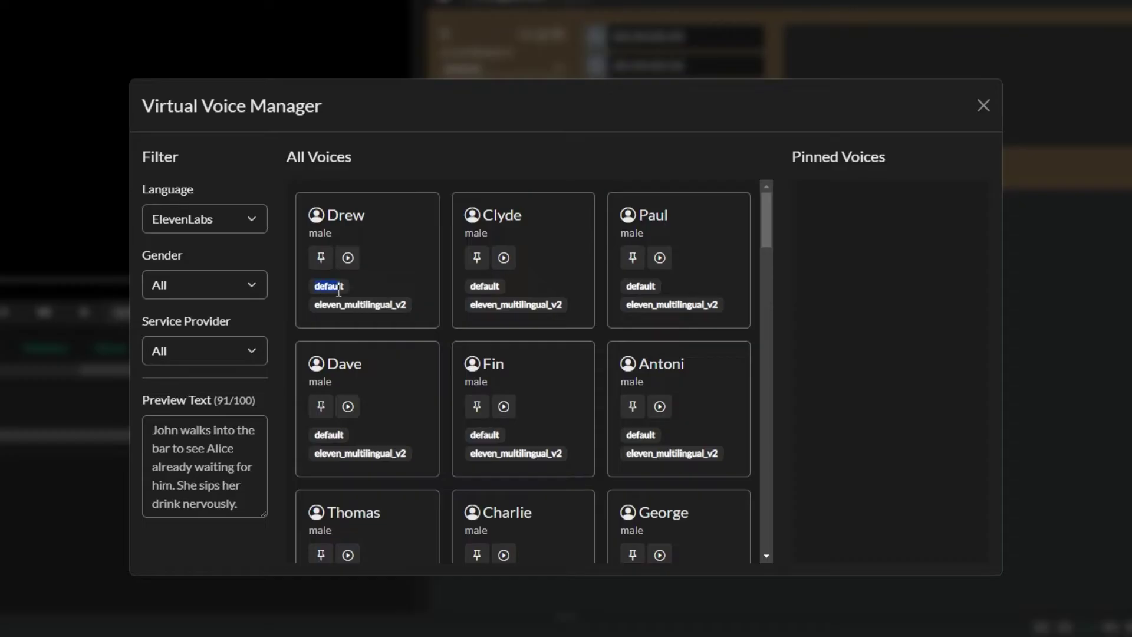
pyautogui.click(321, 287)
pyautogui.moveTo(314, 307); pyautogui.dragTo(406, 309)
pyautogui.click(224, 287)
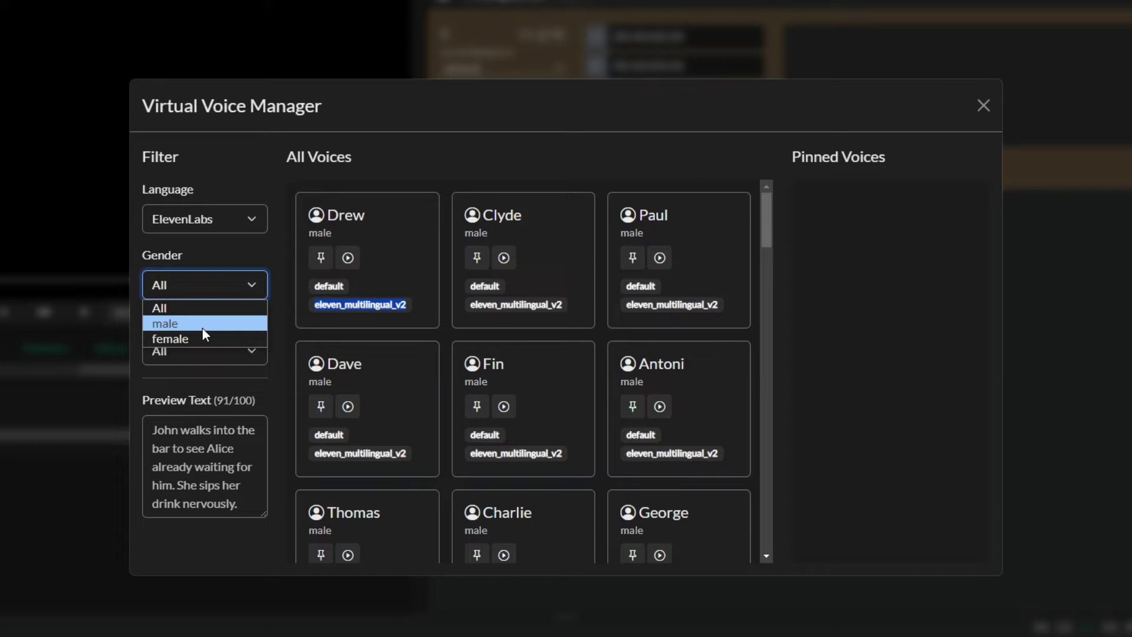
pyautogui.click(197, 339)
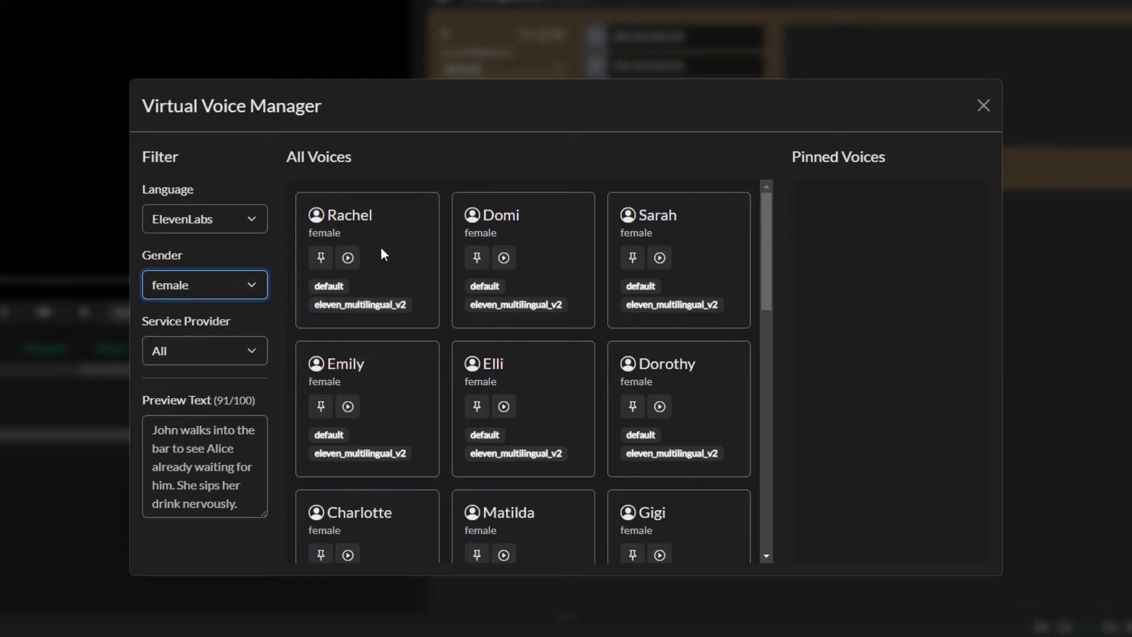
pyautogui.click(504, 406)
pyautogui.moveTo(770, 259); pyautogui.dragTo(826, 460)
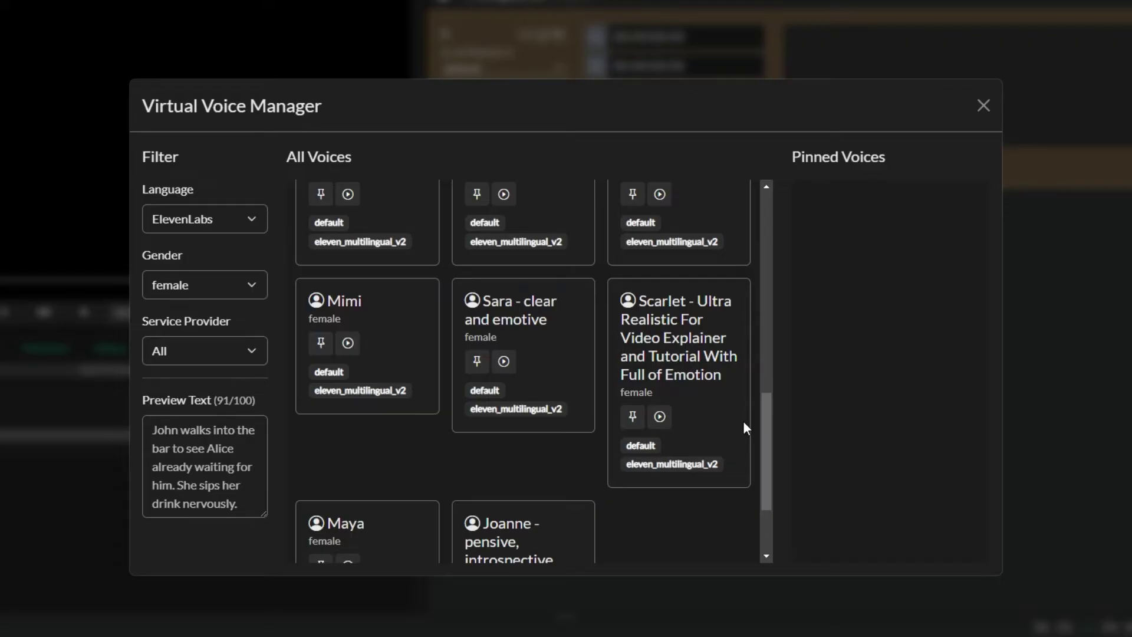
# Step: Pin the female voice Scarlet and the male voice Drew, then close the voice manager
pyautogui.click(632, 417)
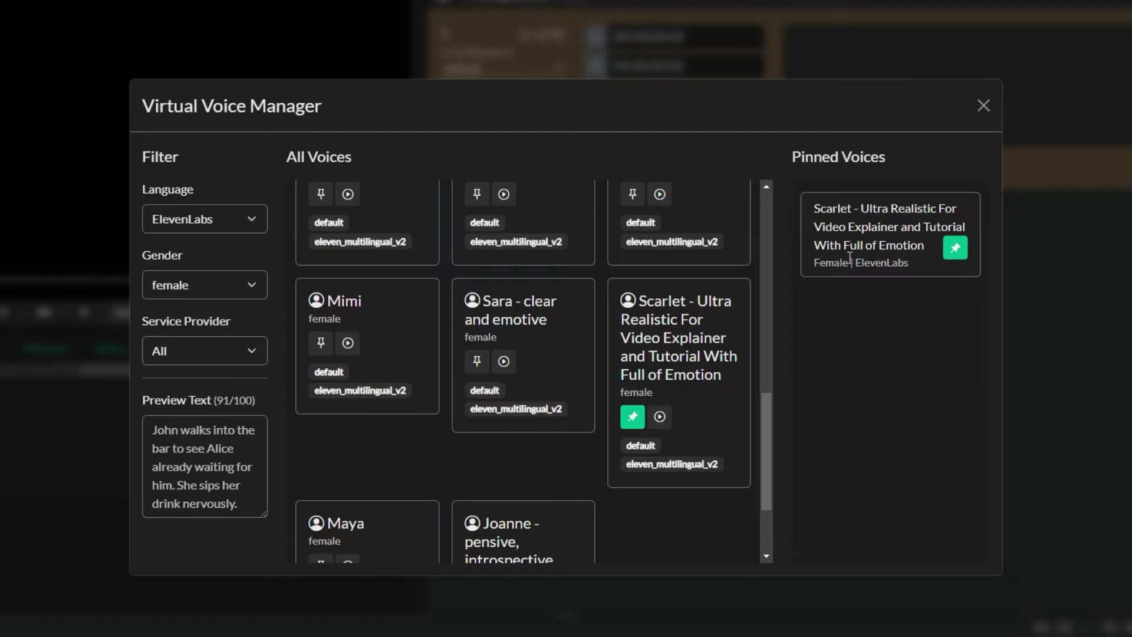
pyautogui.click(177, 287)
pyautogui.click(171, 321)
pyautogui.scroll(5, 398, 306)
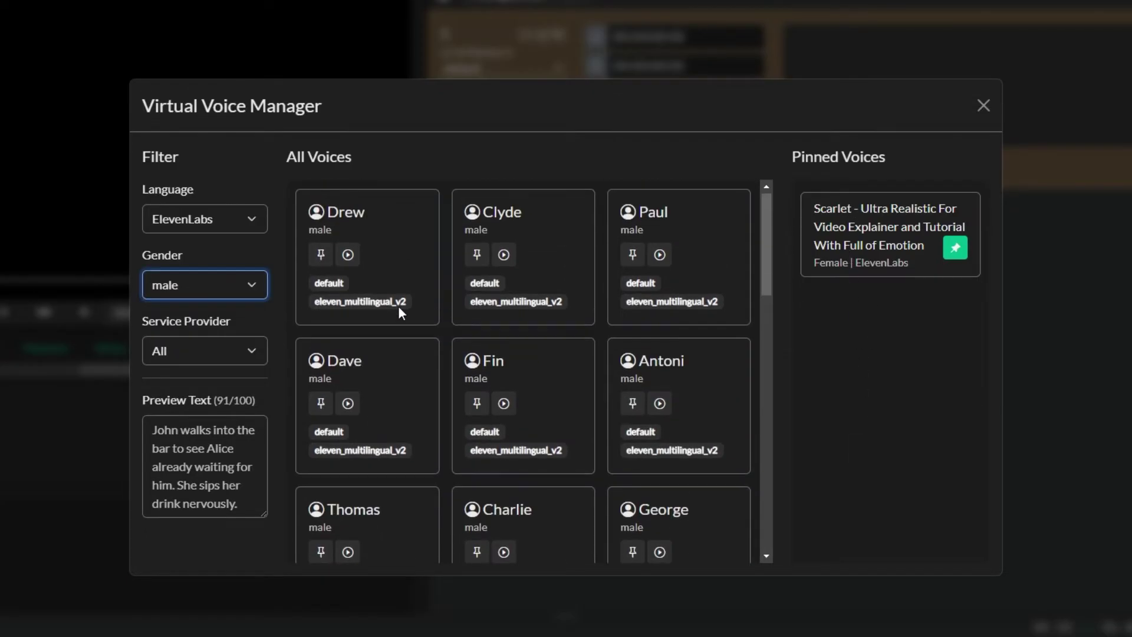
pyautogui.click(321, 255)
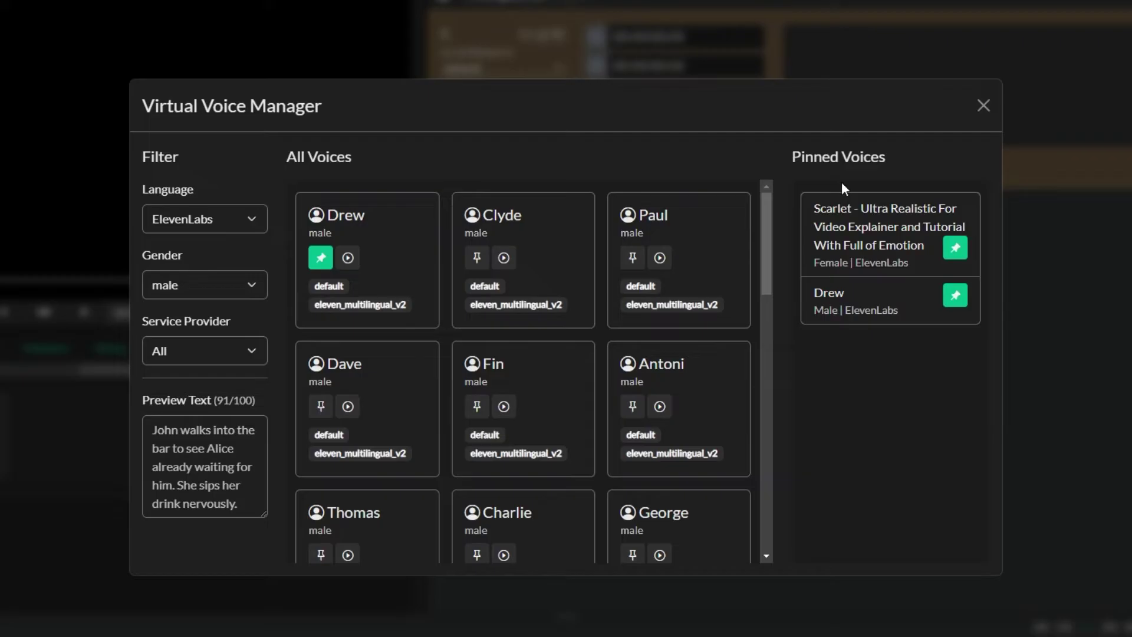
pyautogui.click(985, 106)
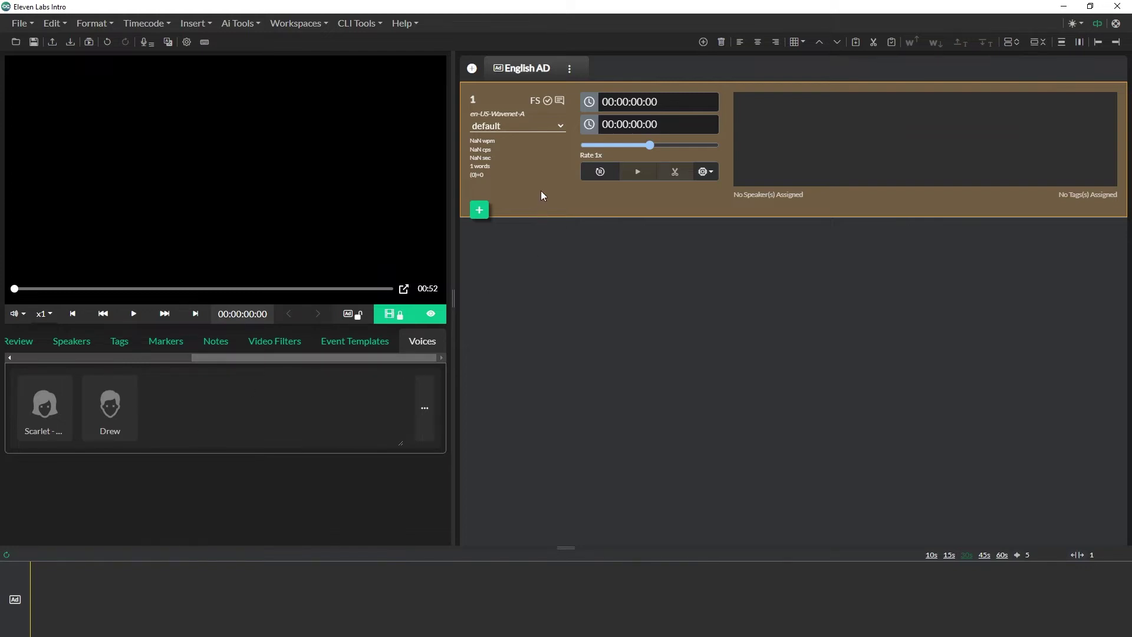
# Step: Voice event 1 with Scarlet, keeping Stability and Similarity at 50%
pyautogui.click(49, 406)
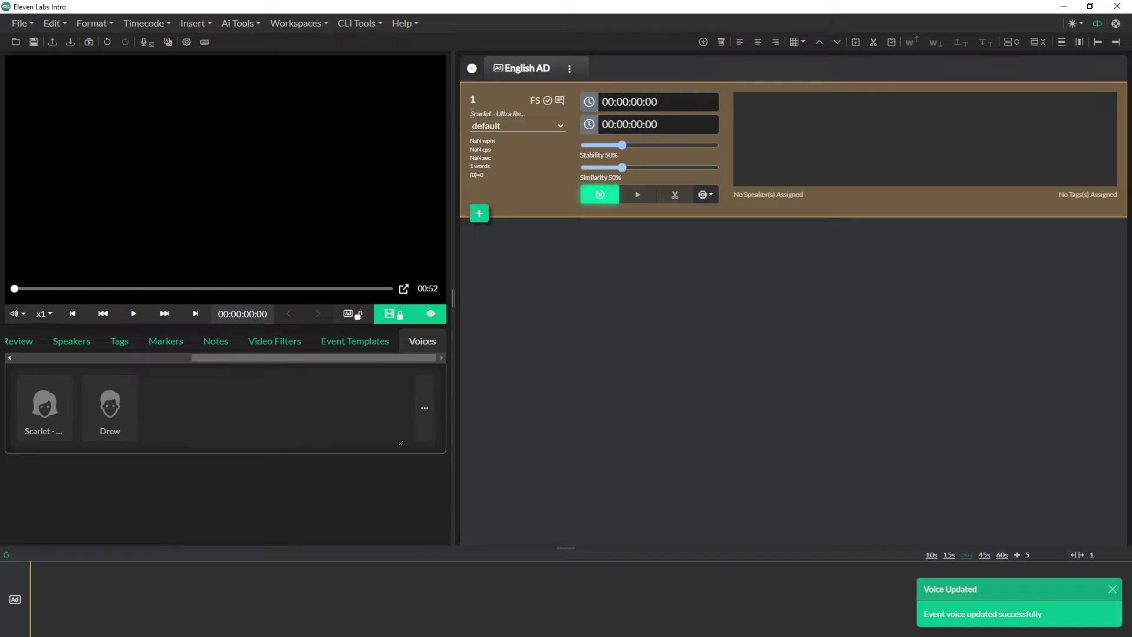
pyautogui.moveTo(472, 113); pyautogui.dragTo(511, 114)
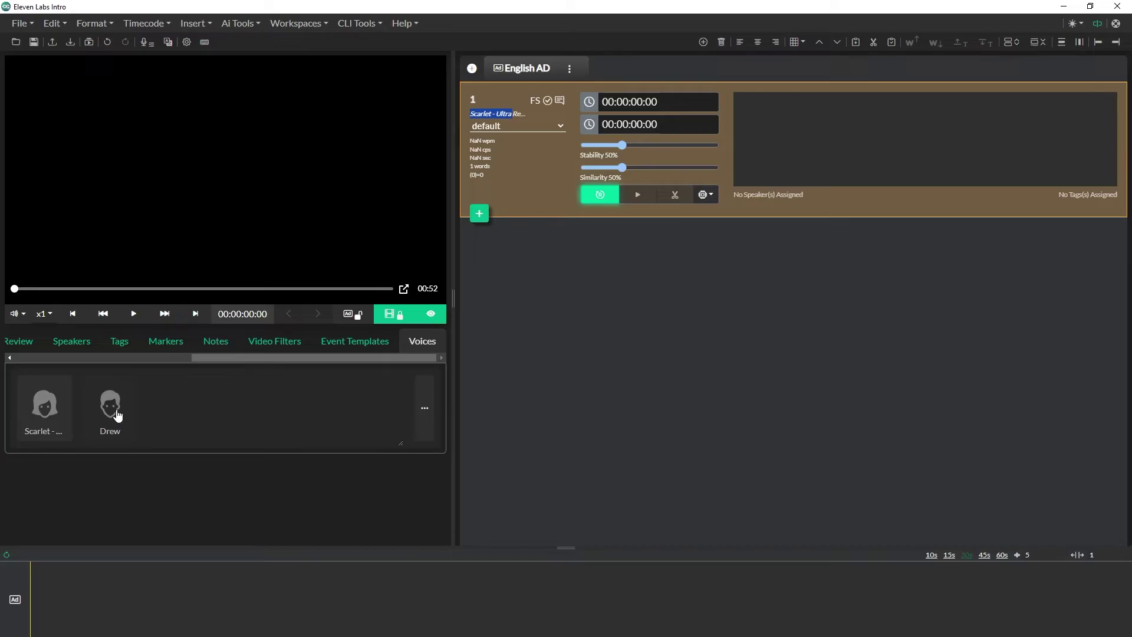
# Step: Voice event 1 with Drew, trying eleven_multilingual_v2 before returning the model to default
pyautogui.click(112, 418)
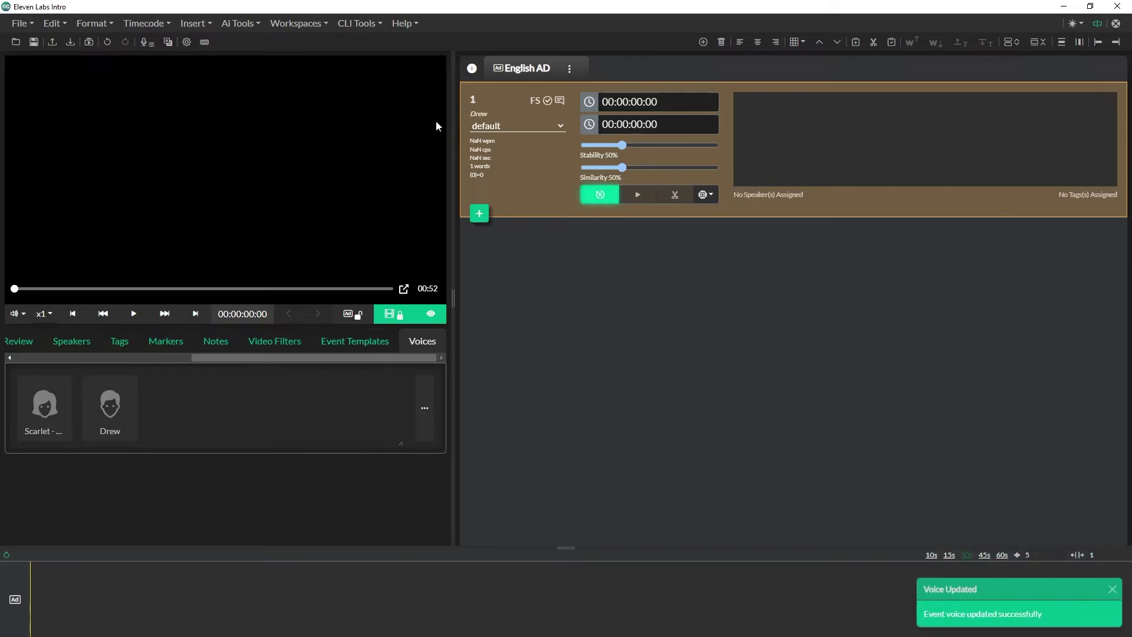
pyautogui.moveTo(469, 114); pyautogui.dragTo(497, 112)
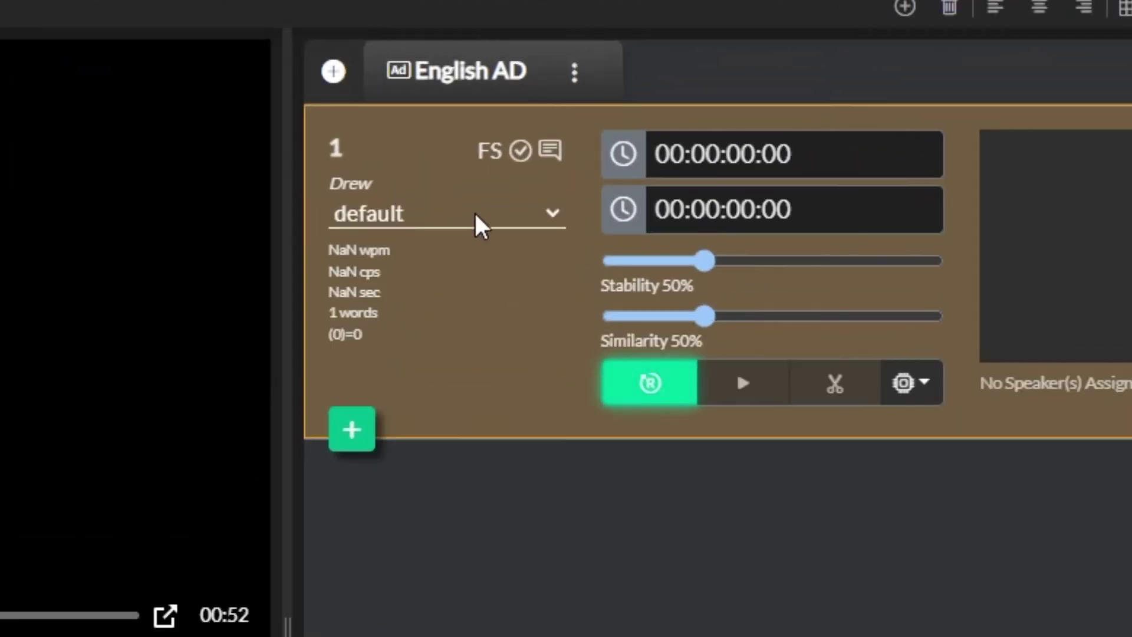
pyautogui.click(552, 213)
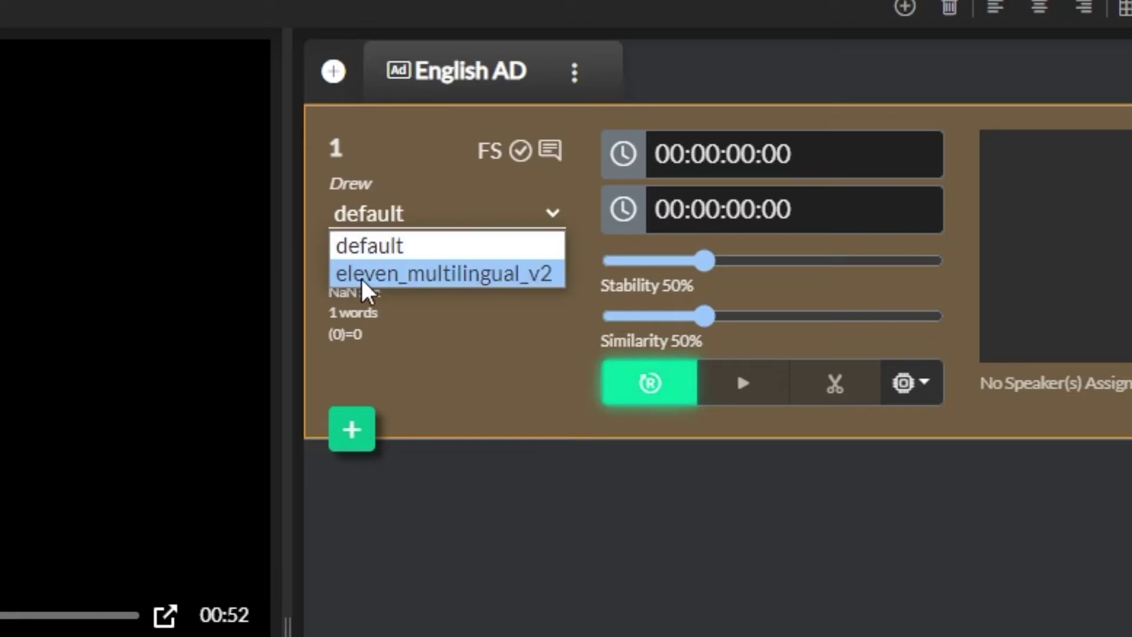
pyautogui.click(526, 285)
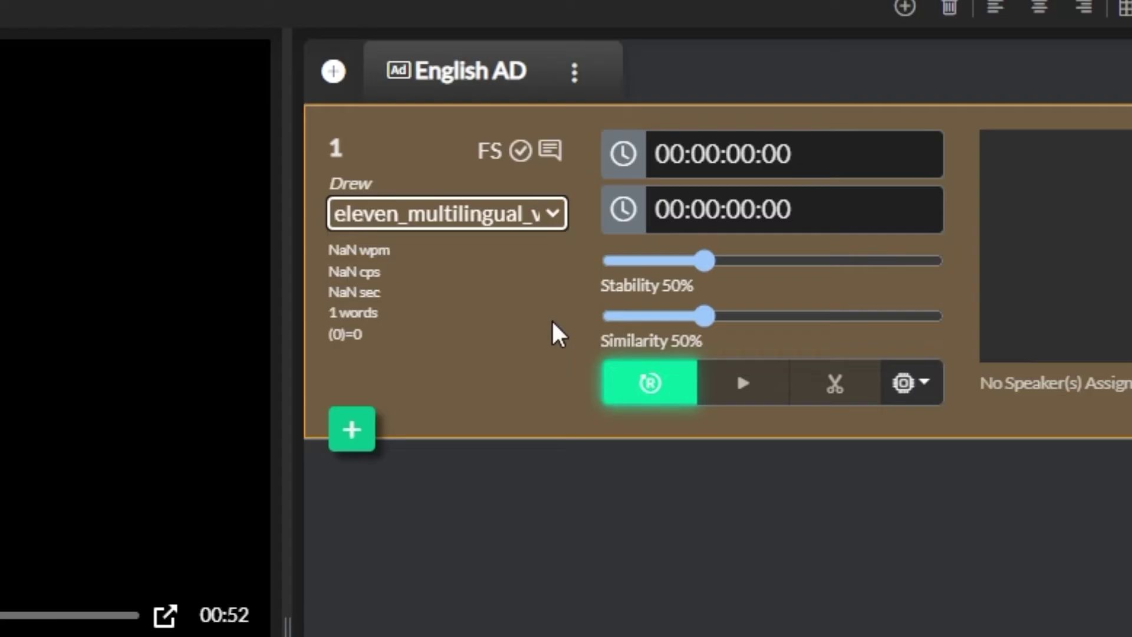
pyautogui.click(391, 214)
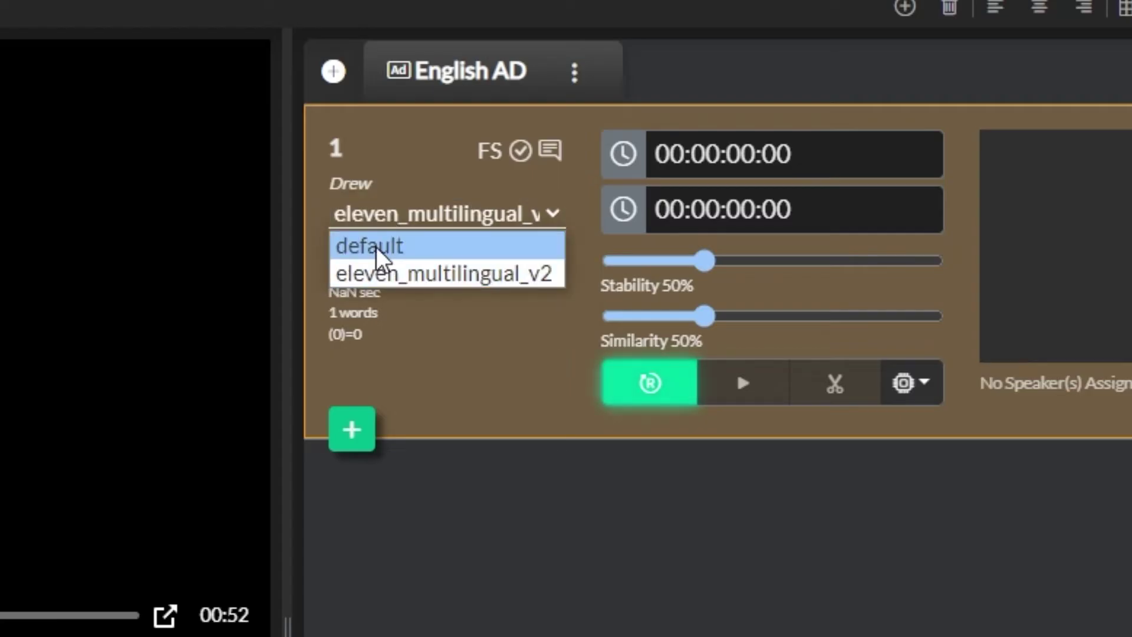
pyautogui.click(376, 246)
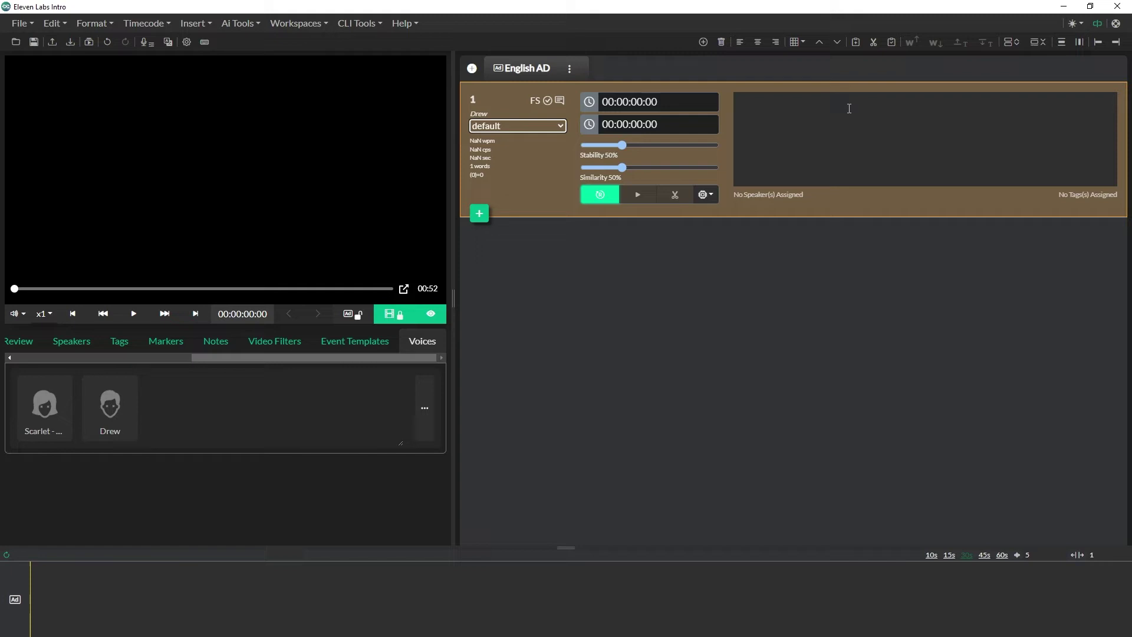
# Step: Enter 'HEllo World. How are you? The sky is blue.' as event 1's text and render its speech
pyautogui.click(849, 108)
pyautogui.write('HE')
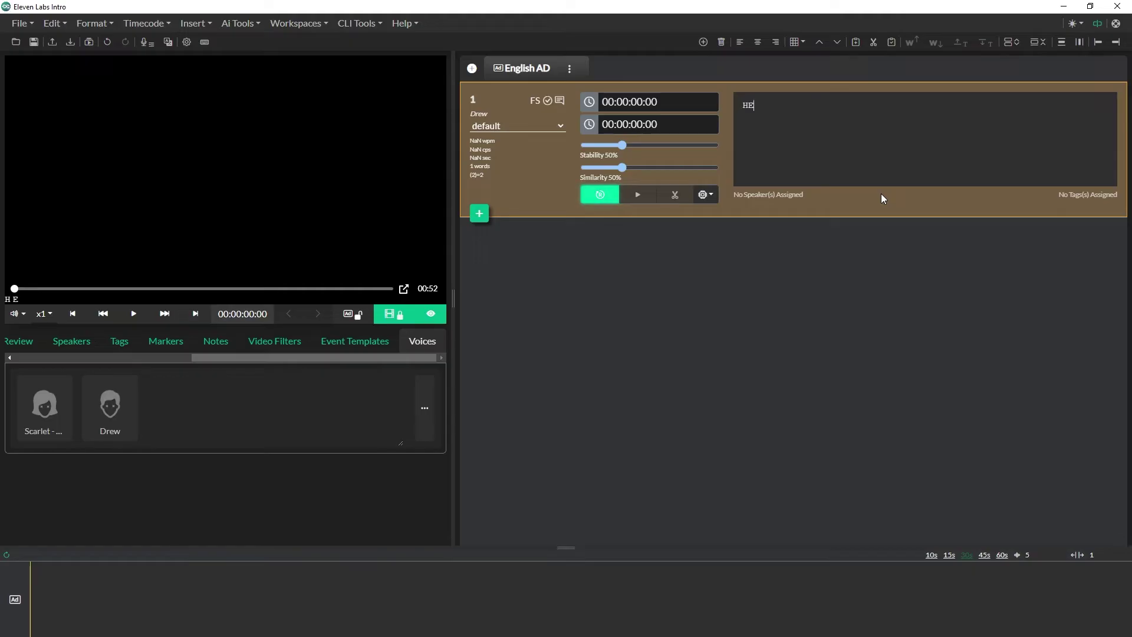
pyautogui.write('llo World. How are you? ')
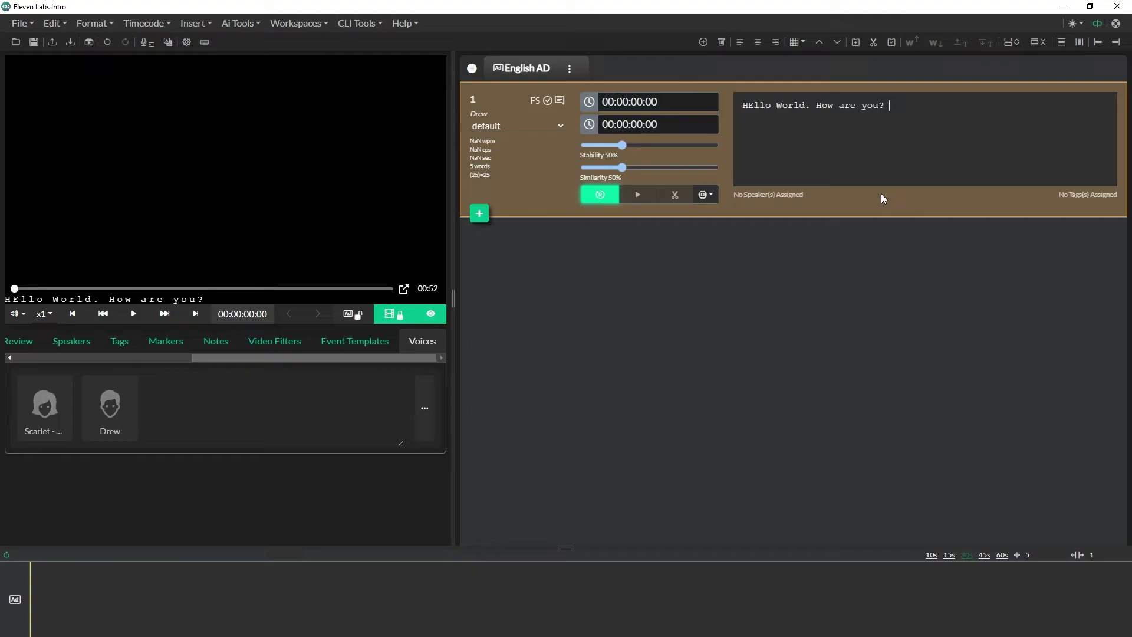
pyautogui.write('The sky is blue.')
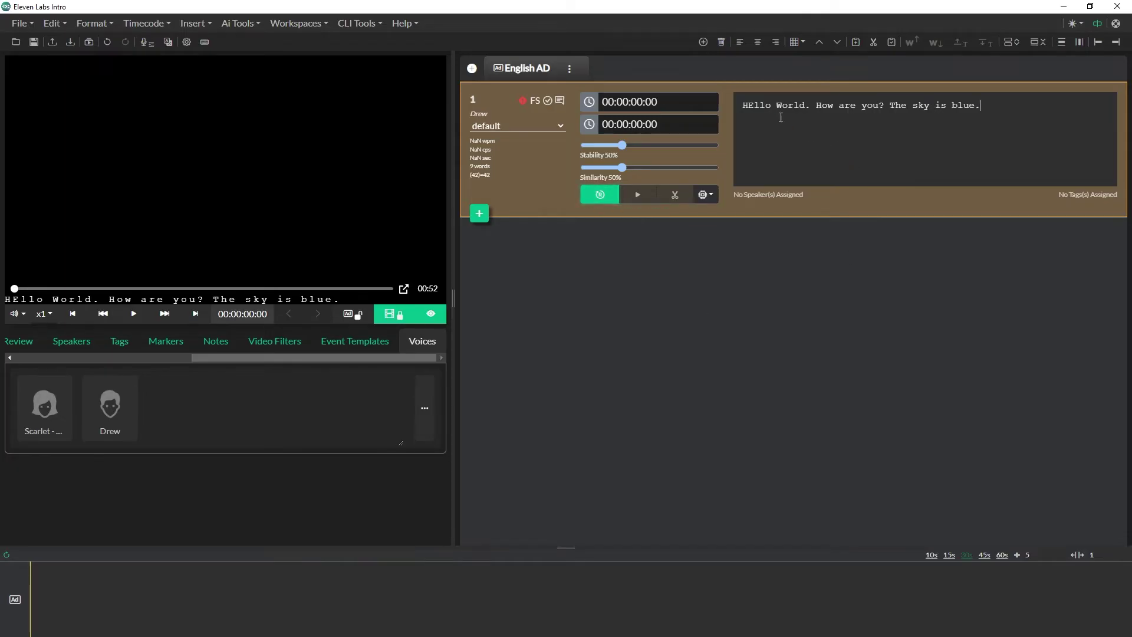
pyautogui.click(601, 203)
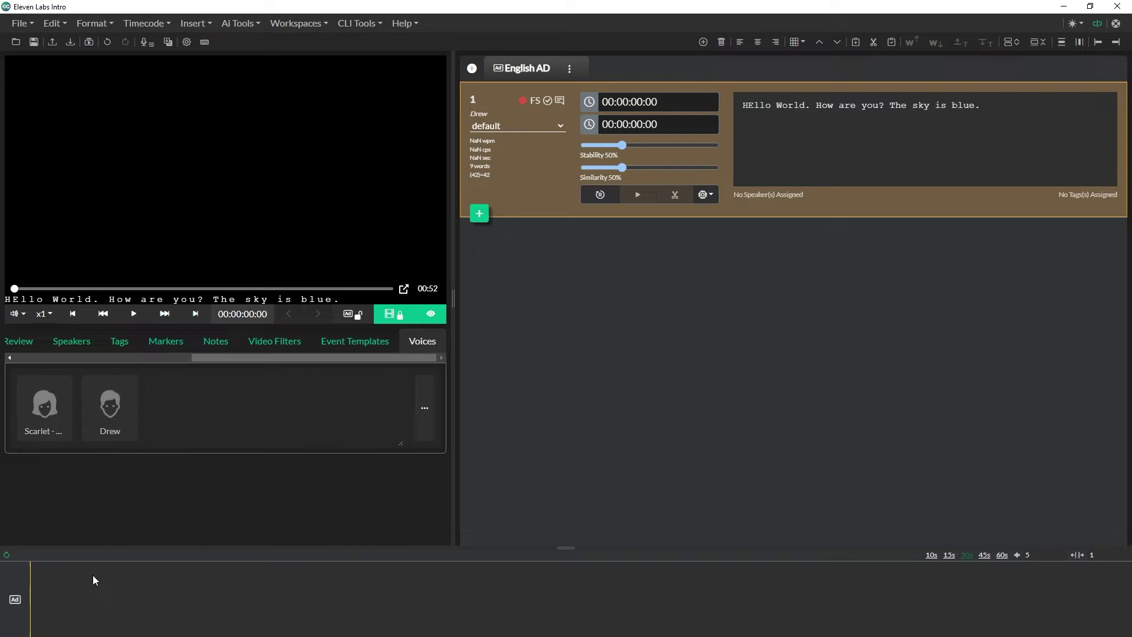
# Step: Time event 1 to run from 00:00:03:18 to 00:00:06:21
pyautogui.click(172, 580)
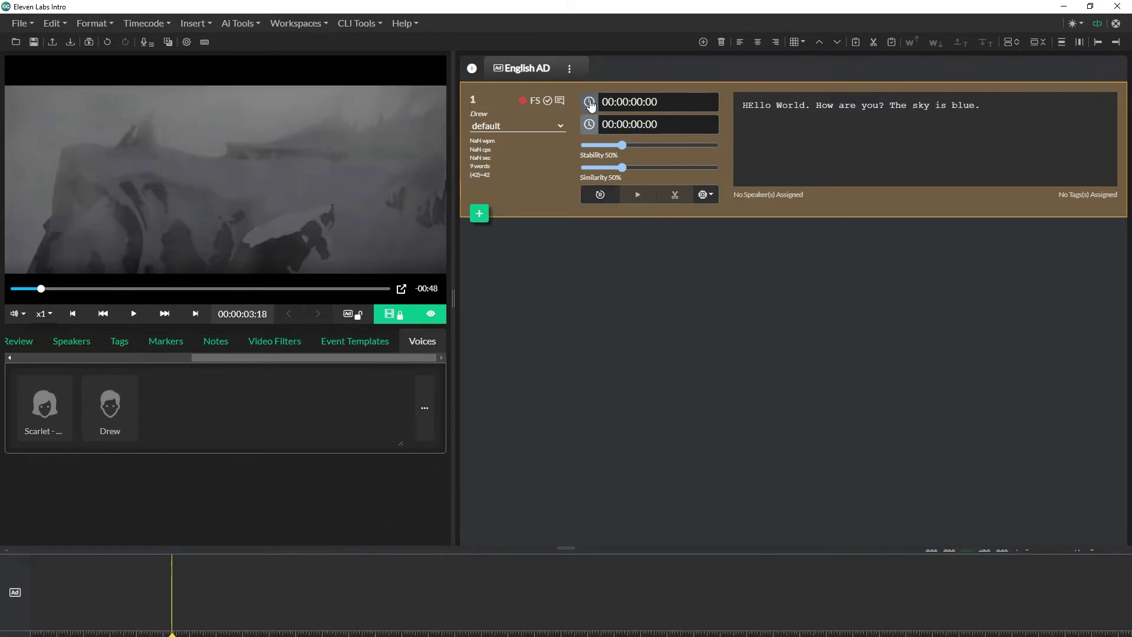
pyautogui.click(590, 103)
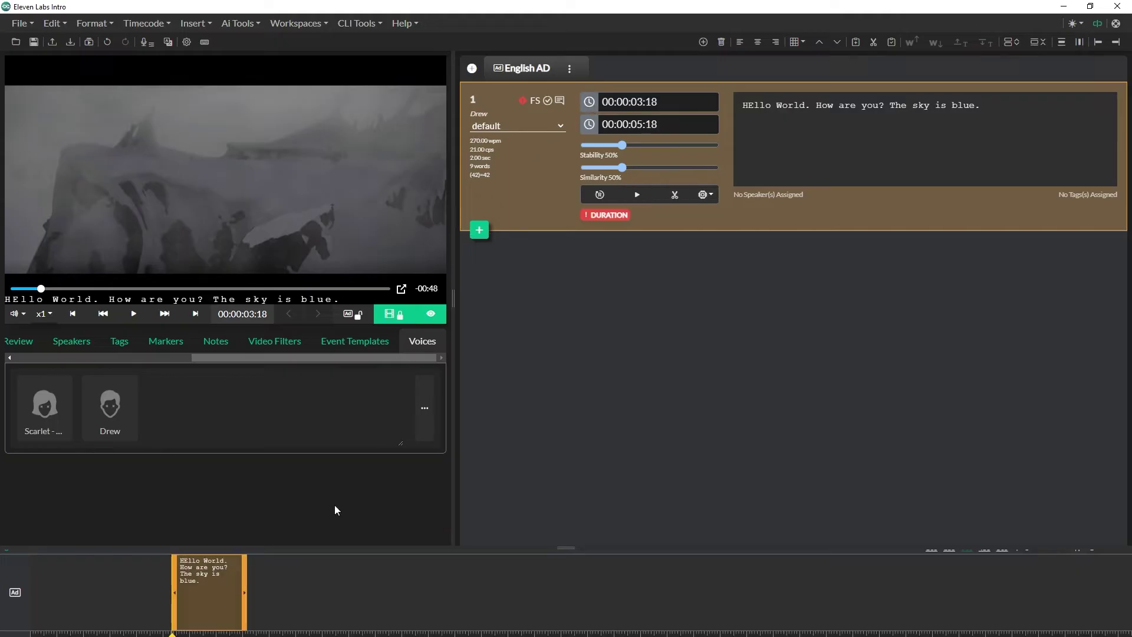
pyautogui.click(256, 603)
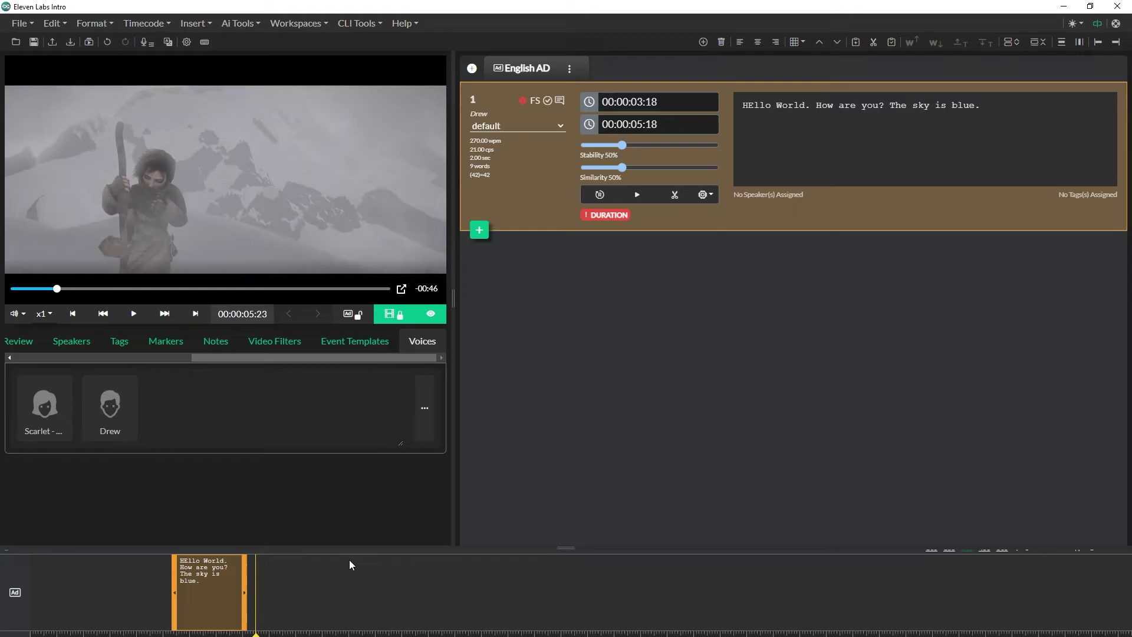
pyautogui.click(589, 125)
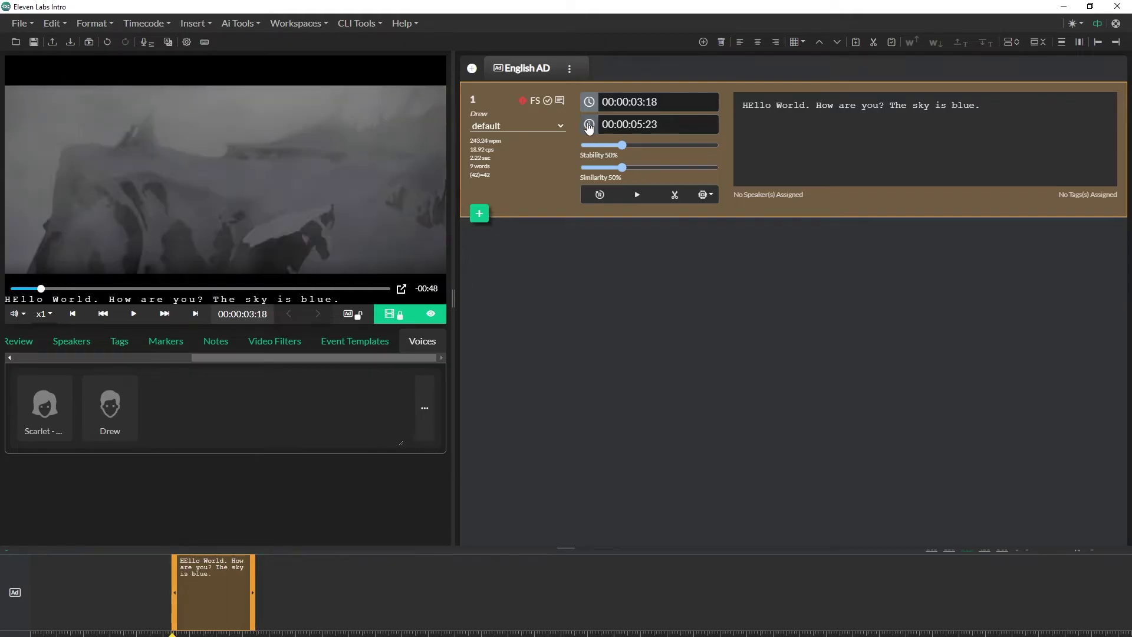
pyautogui.click(674, 199)
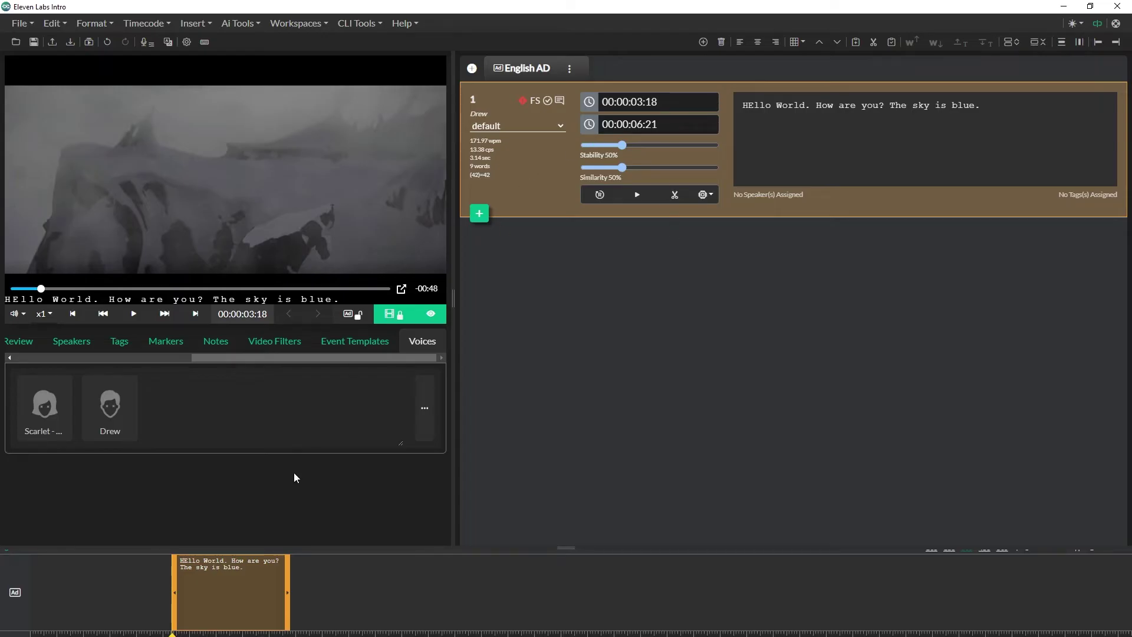
# Step: Preview from 00:00:02:19 with music lowered to about half, then park the playhead at 00:00:09:03
pyautogui.click(165, 582)
pyautogui.click(137, 589)
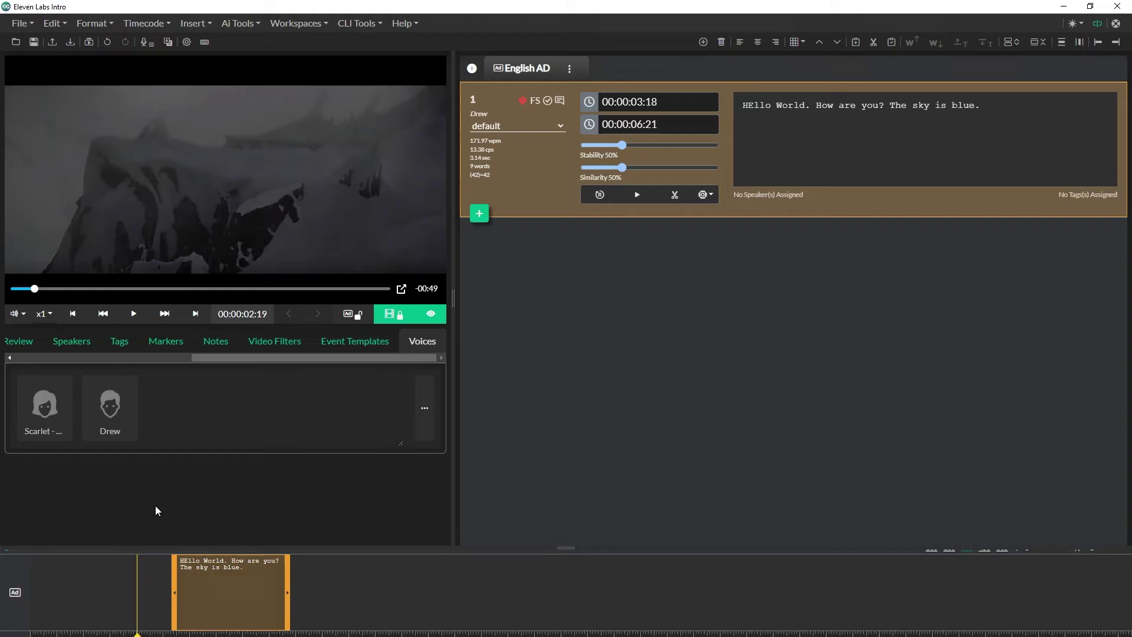
pyautogui.click(132, 317)
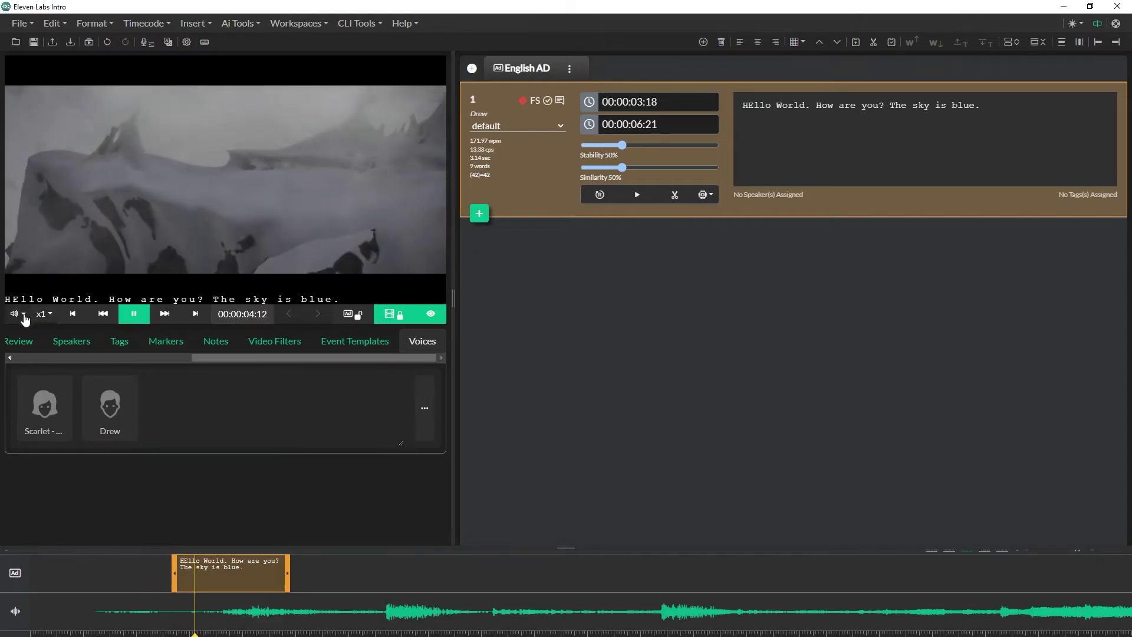
pyautogui.click(141, 316)
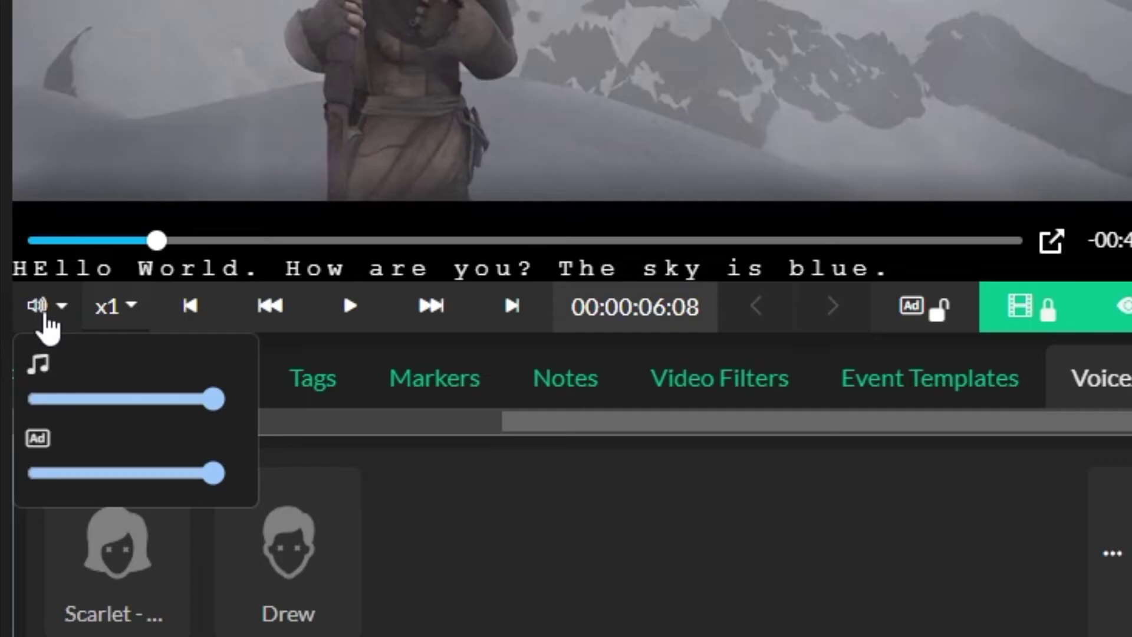
pyautogui.moveTo(210, 403); pyautogui.dragTo(119, 411)
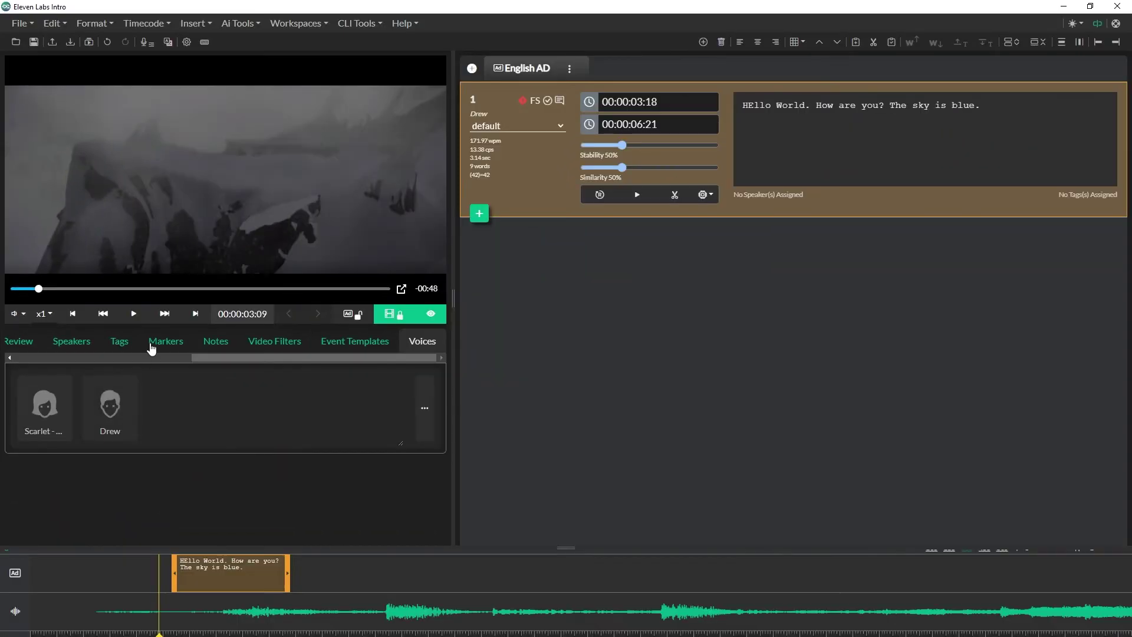
pyautogui.press('space')
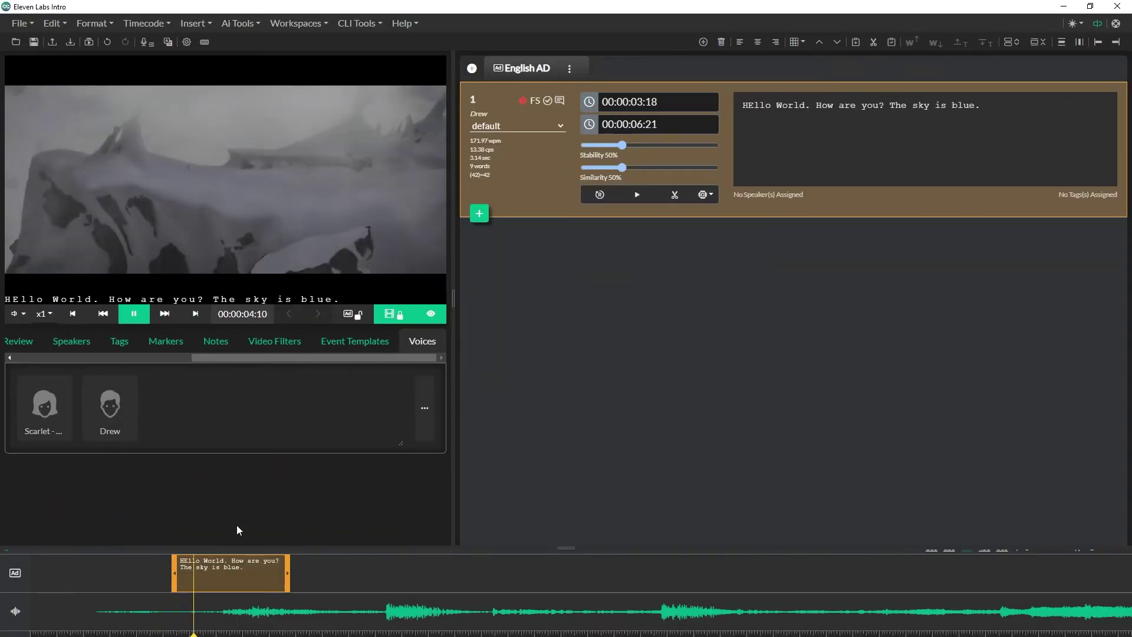
pyautogui.click(137, 312)
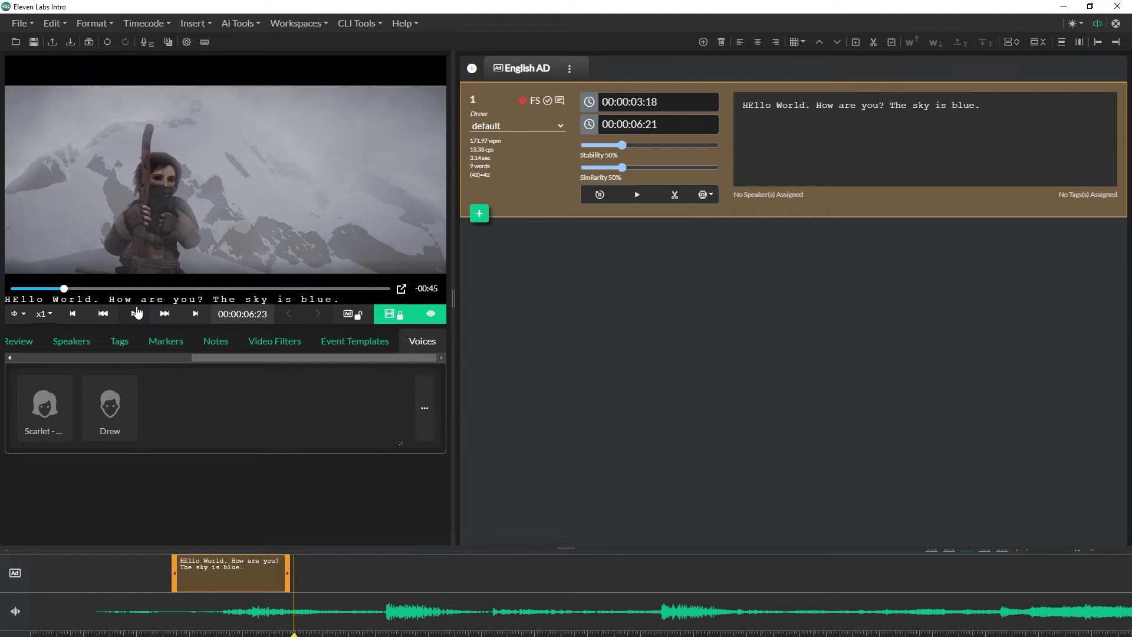
pyautogui.click(374, 577)
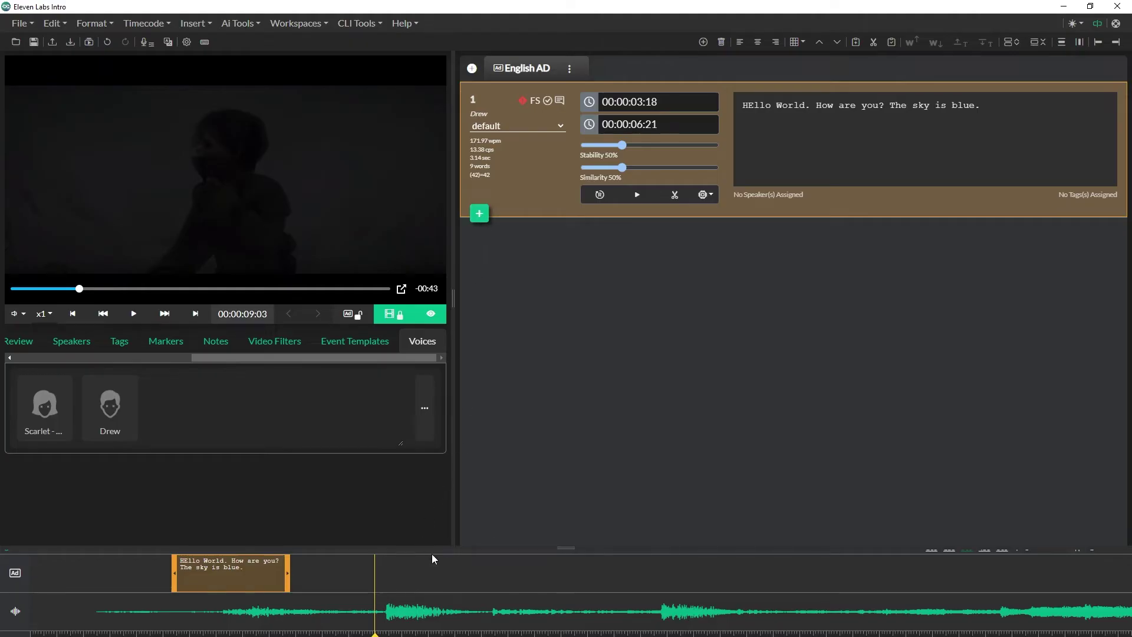
# Step: Create event 2 from 00:00:09:03 to 00:00:12:07 reading 'A woman walks across a snowy mountain pass.' and render it
pyautogui.doubleClick(374, 588)
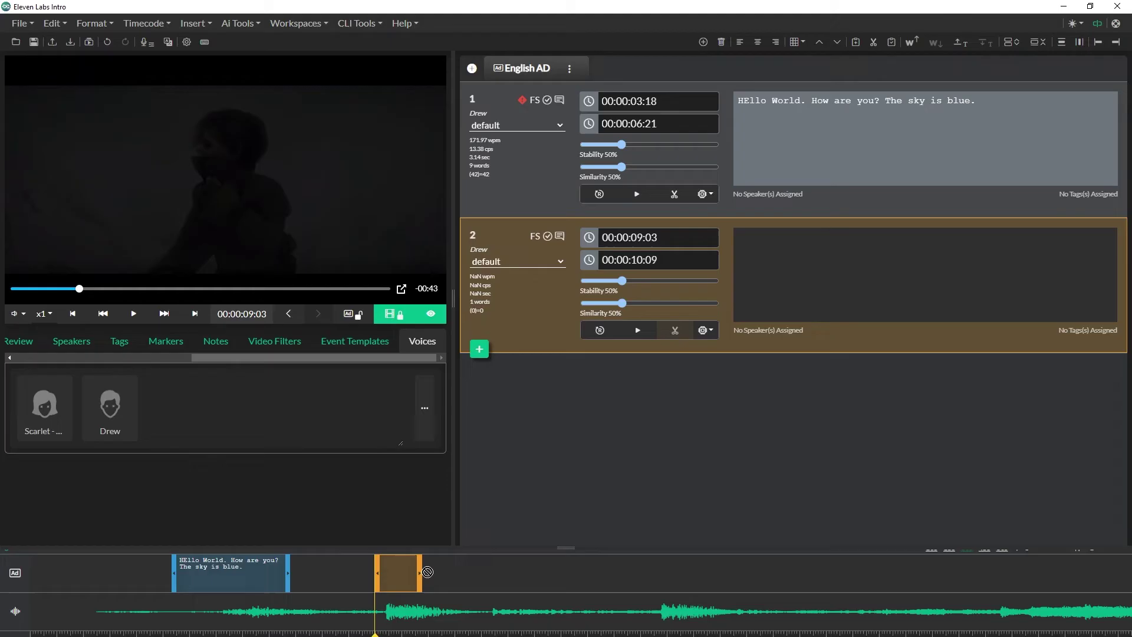
pyautogui.moveTo(428, 572); pyautogui.dragTo(481, 572)
pyautogui.click(827, 243)
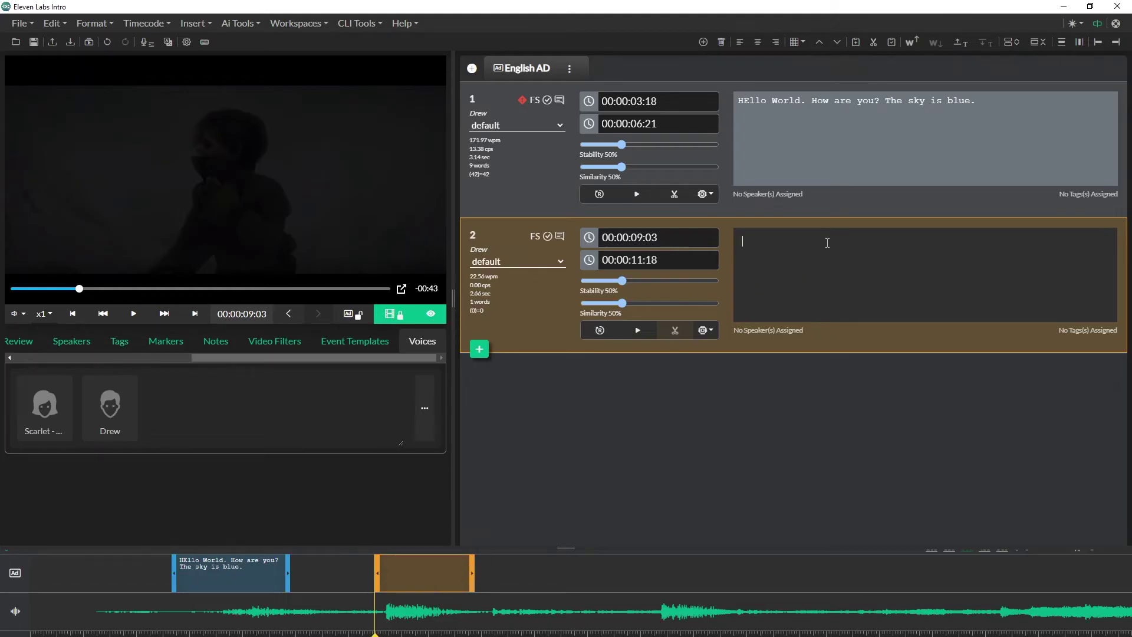
pyautogui.write('A woman walks across a snowy mountain pass.')
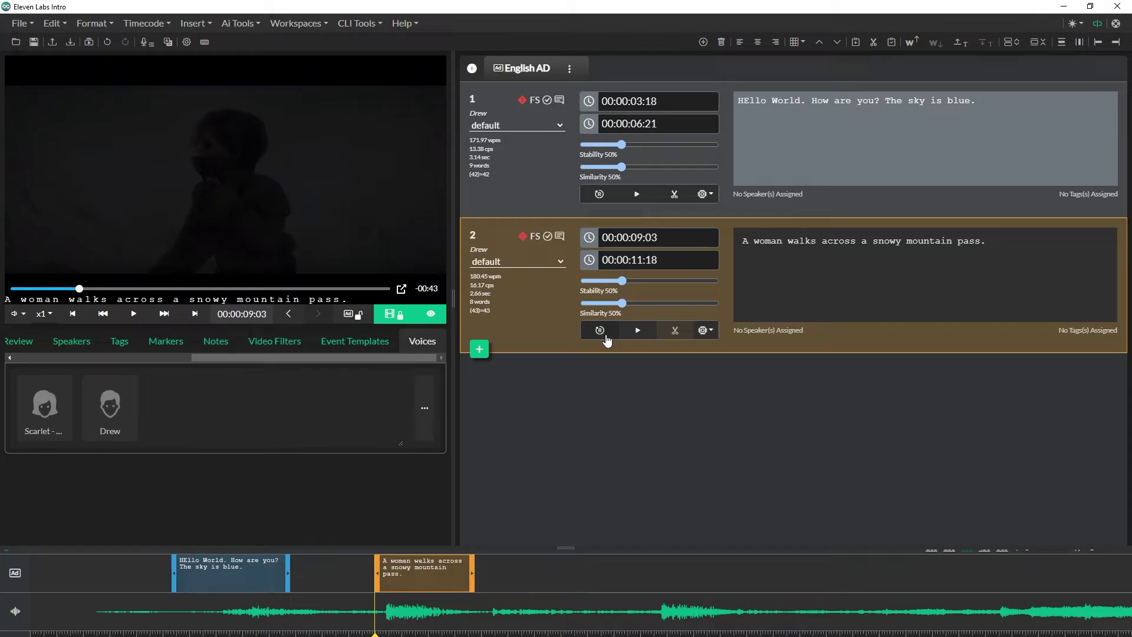
pyautogui.click(600, 330)
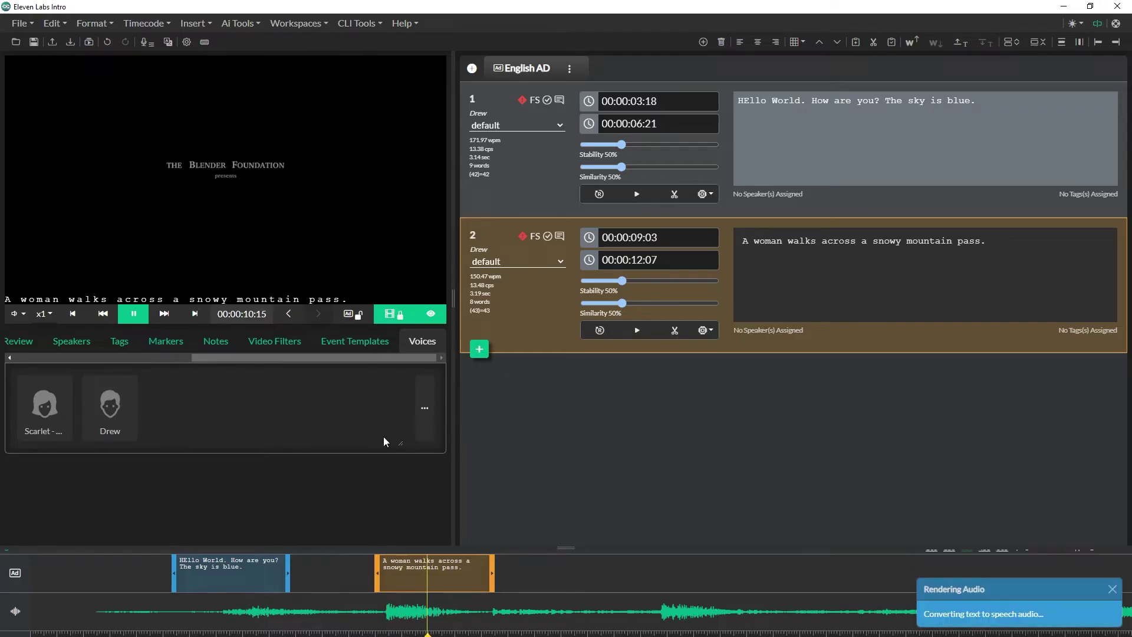
pyautogui.click(288, 185)
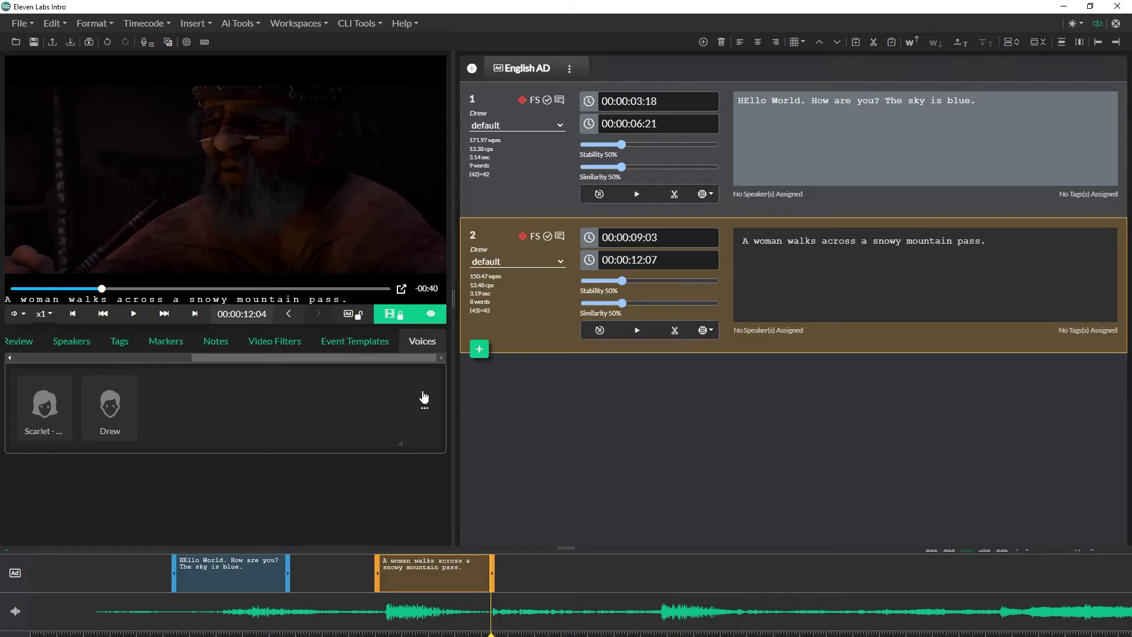
# Step: Pin en-US-Studio-Q in the voice manager, assign it to event 2, and re-render its speech
pyautogui.click(423, 392)
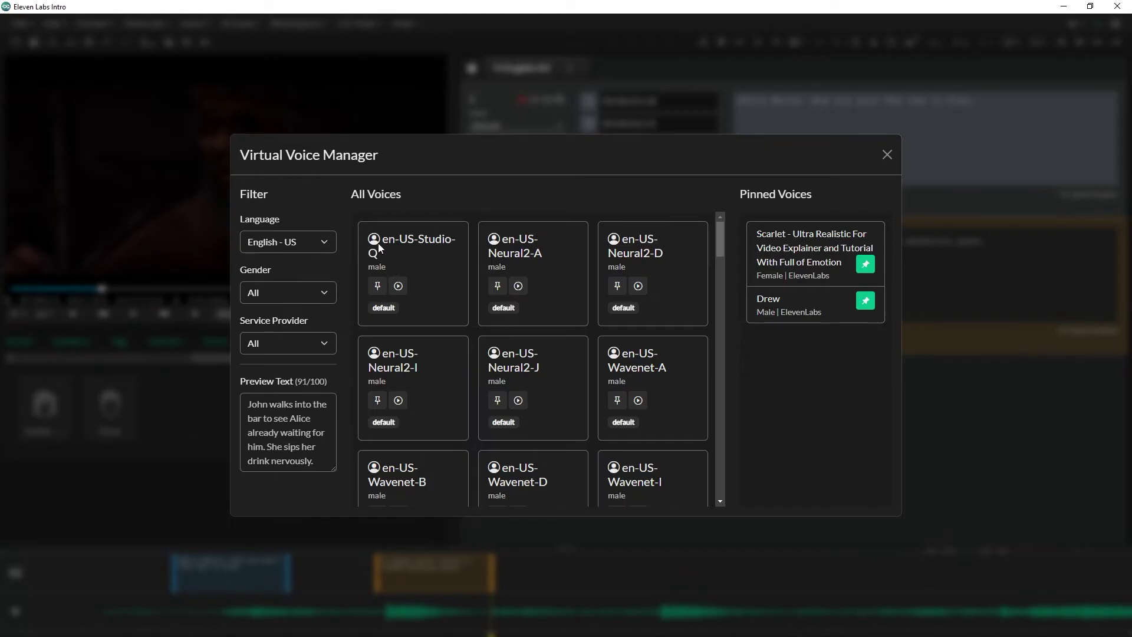
pyautogui.click(378, 287)
pyautogui.click(887, 155)
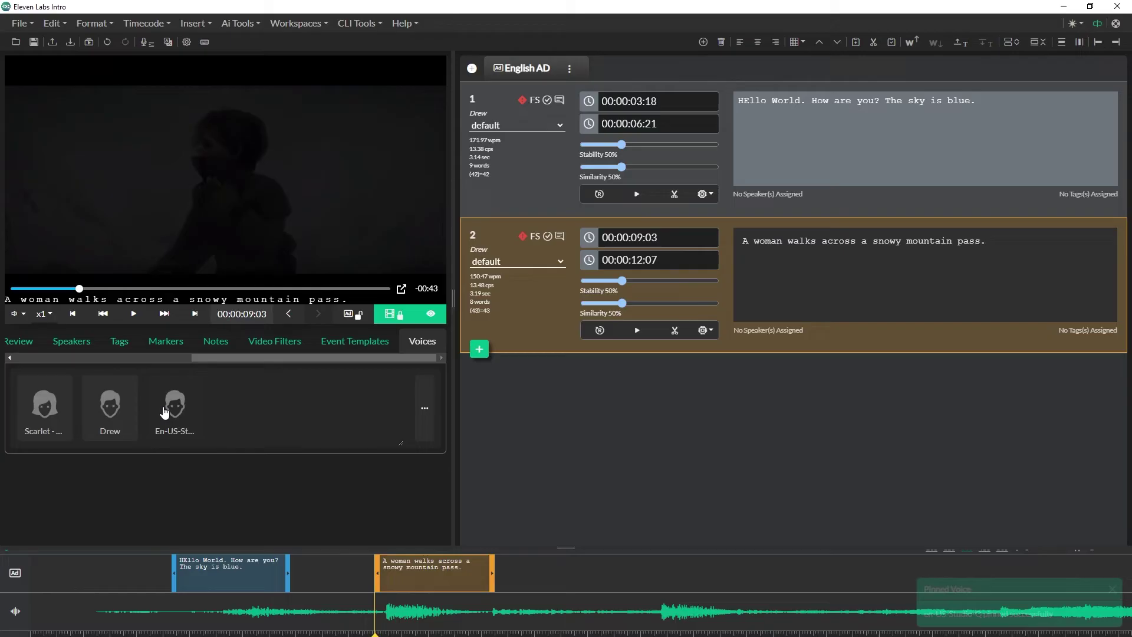
pyautogui.click(165, 411)
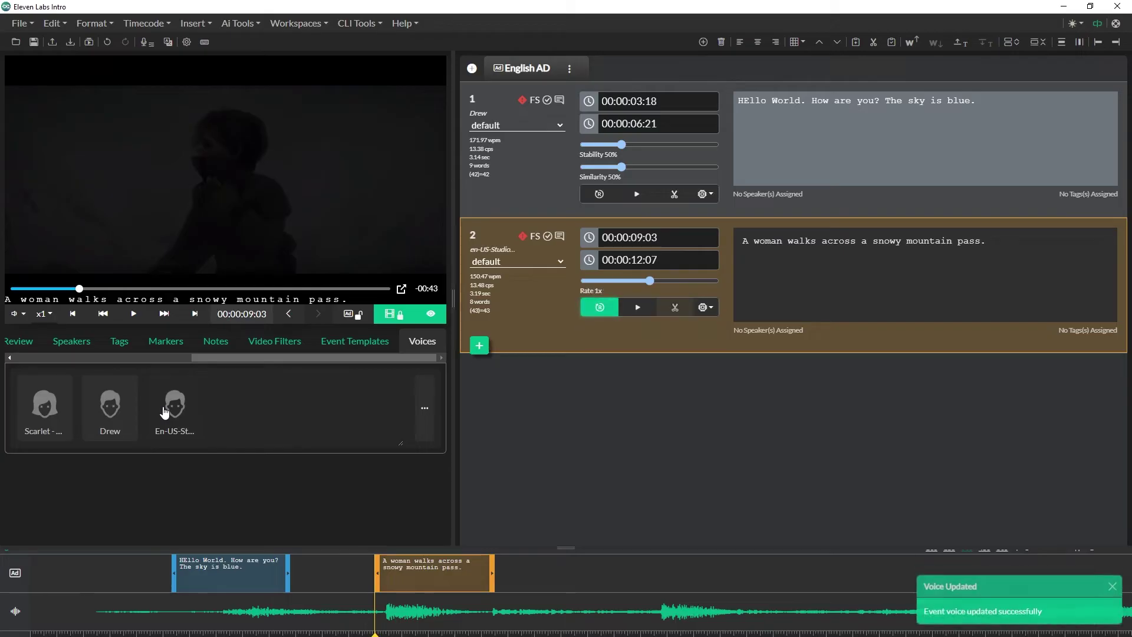
pyautogui.click(600, 308)
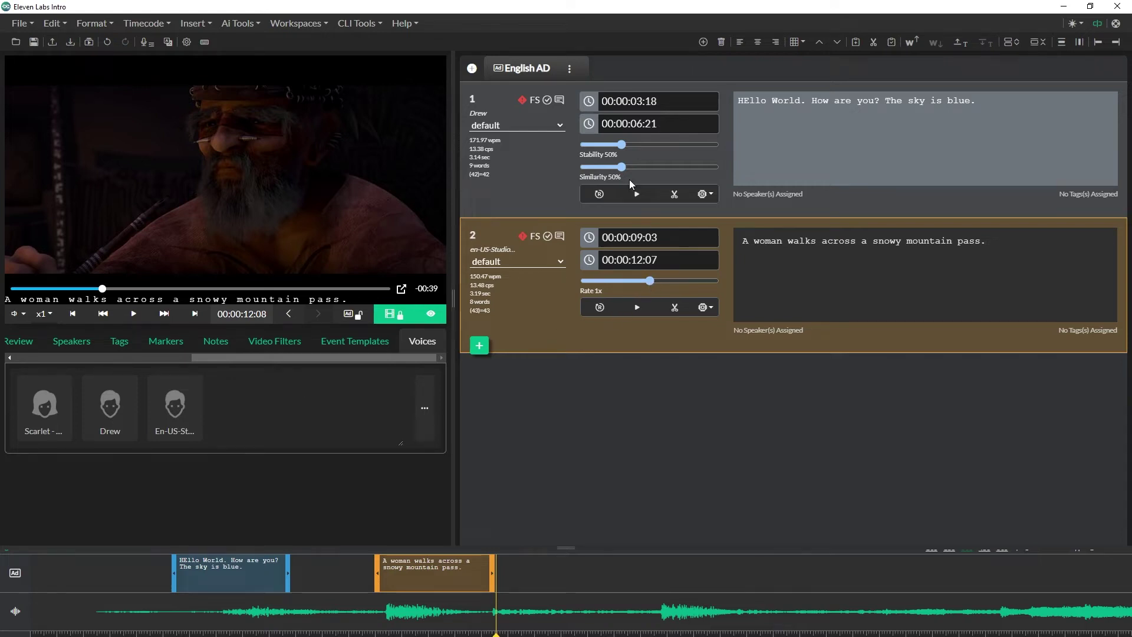
# Step: Re-render event 2 in Drew at 1.36x rate, 37% stability and 58% similarity, then play it back
pyautogui.click(553, 159)
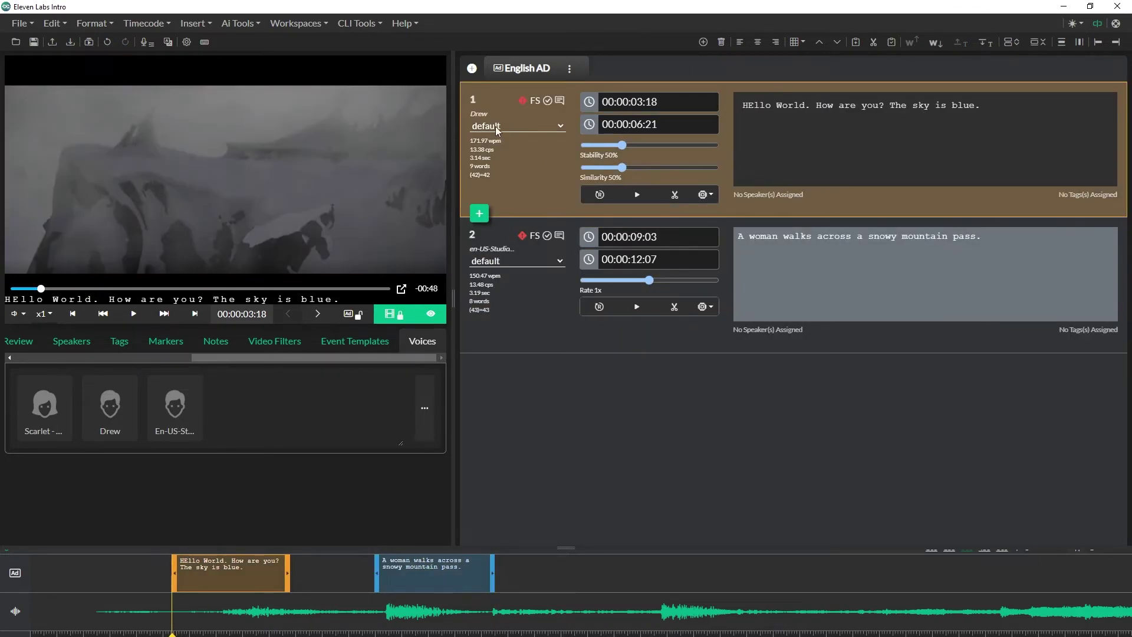
pyautogui.click(565, 328)
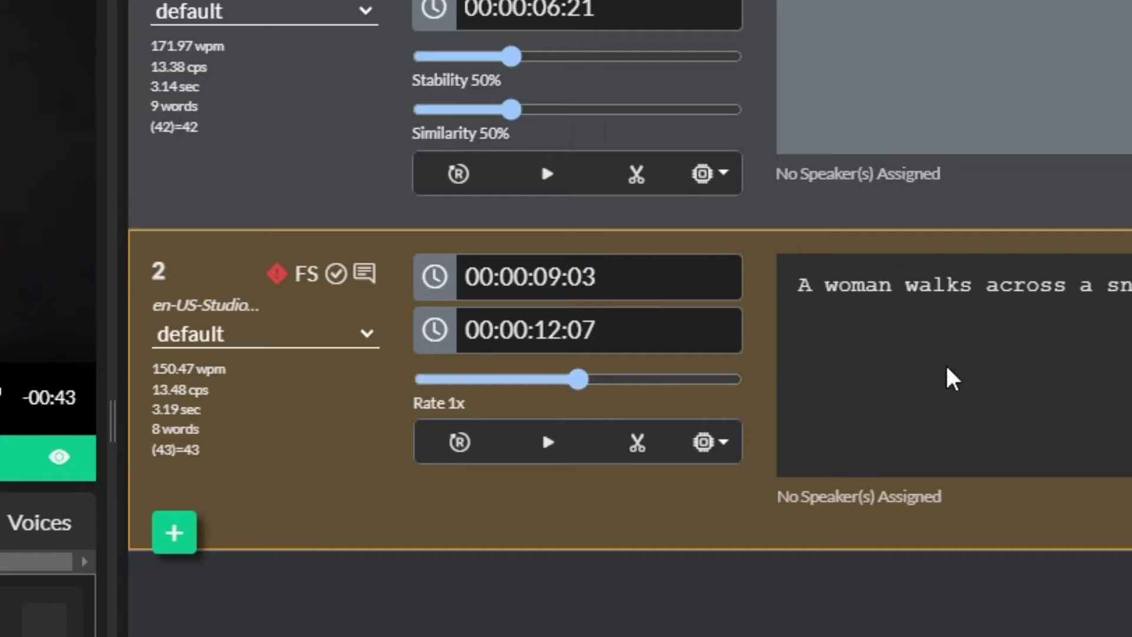
pyautogui.moveTo(581, 380)
pyautogui.mouseDown()
pyautogui.moveTo(690, 387)
pyautogui.moveTo(521, 401)
pyautogui.moveTo(579, 394)
pyautogui.mouseUp()
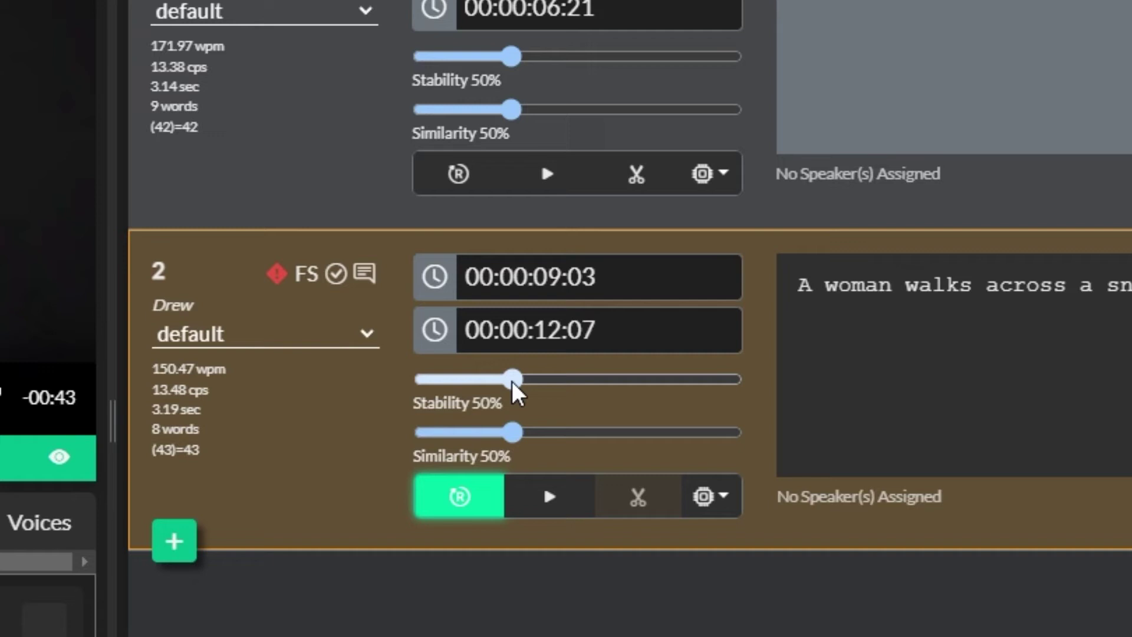
pyautogui.moveTo(512, 382); pyautogui.dragTo(455, 382)
pyautogui.moveTo(516, 434); pyautogui.dragTo(550, 434)
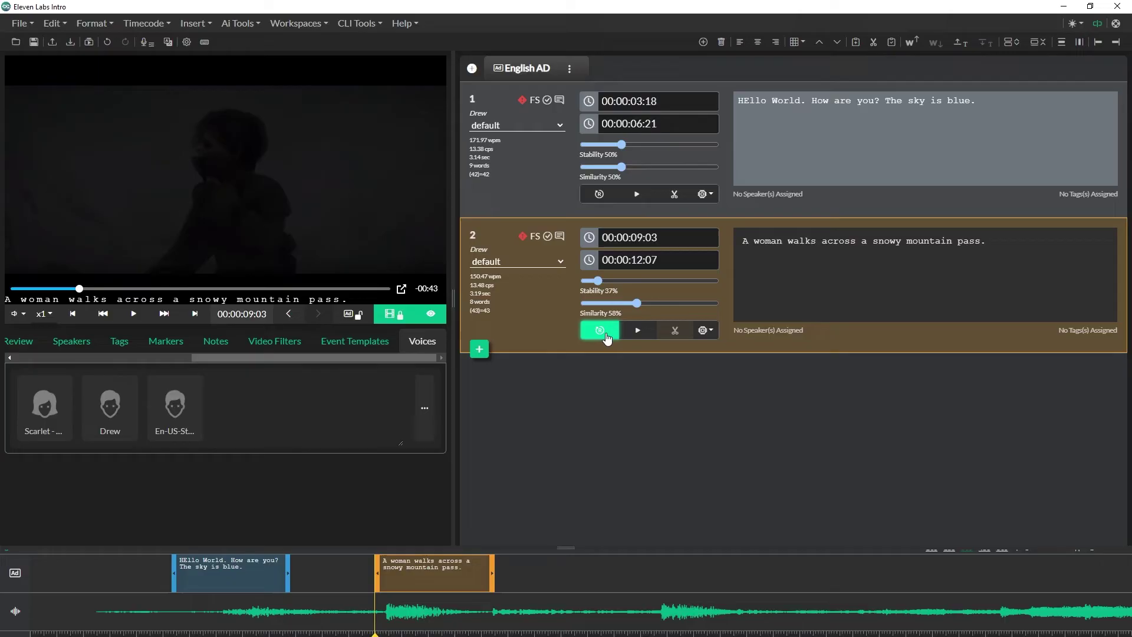
pyautogui.click(459, 496)
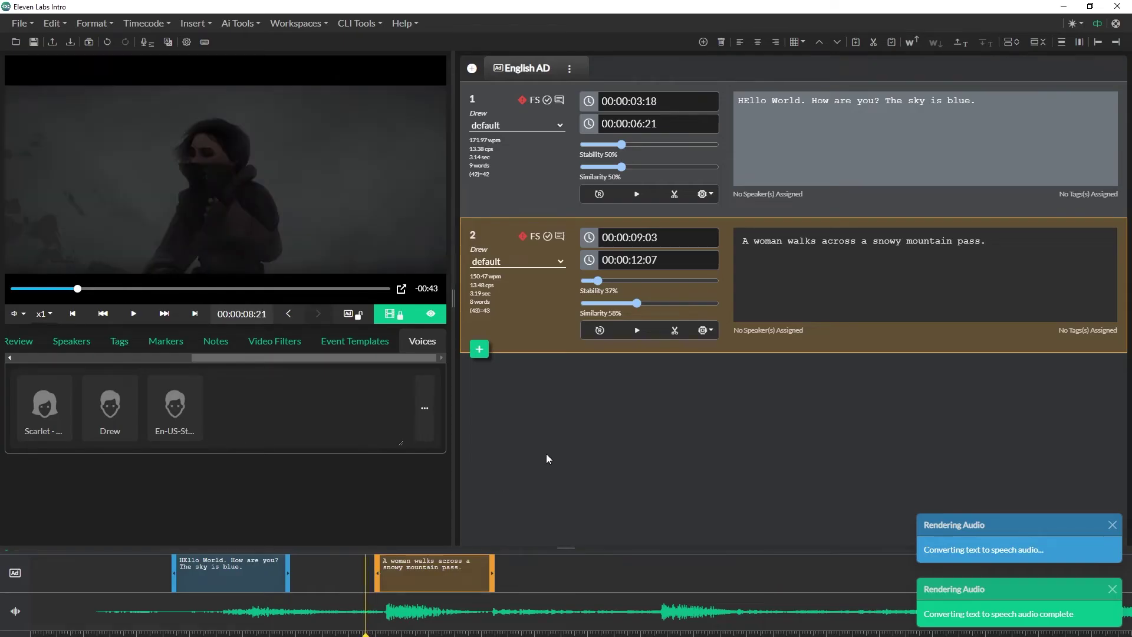
pyautogui.press('space')
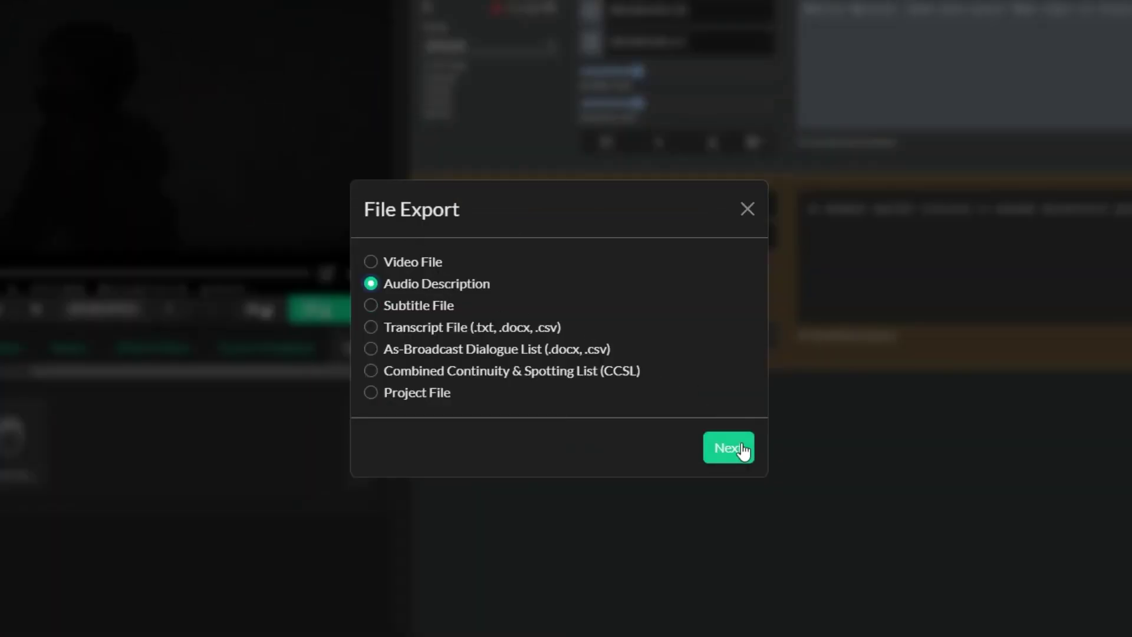
# Step: Continue to the Audio Description export, keep WAV PCM 48k/24Bit, and leave Export Event Selection off
pyautogui.click(729, 448)
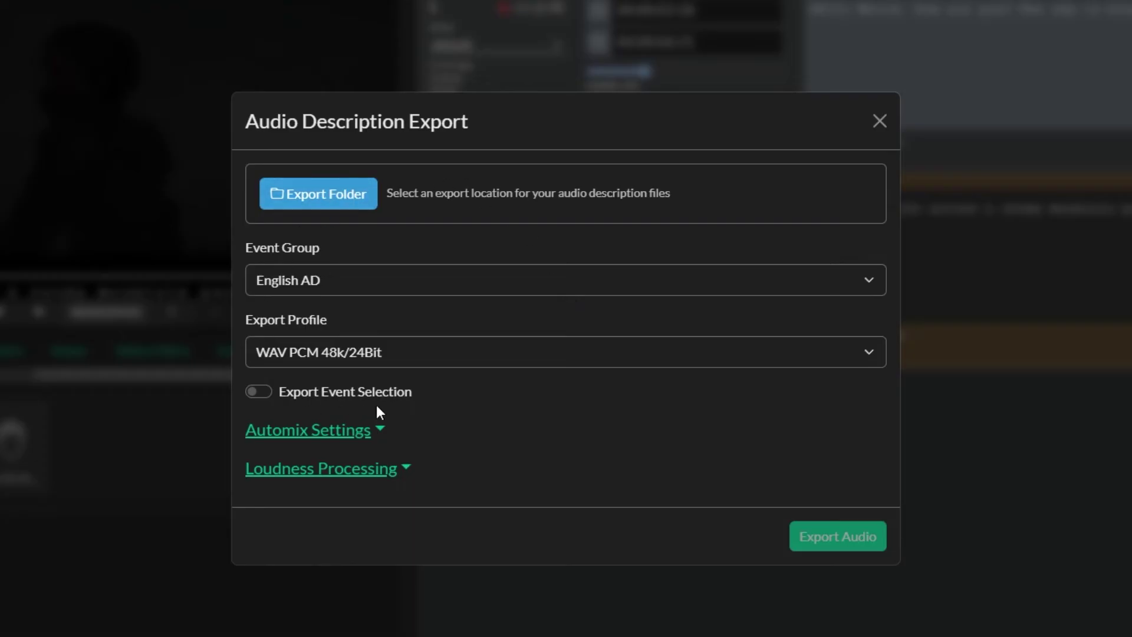
pyautogui.click(354, 353)
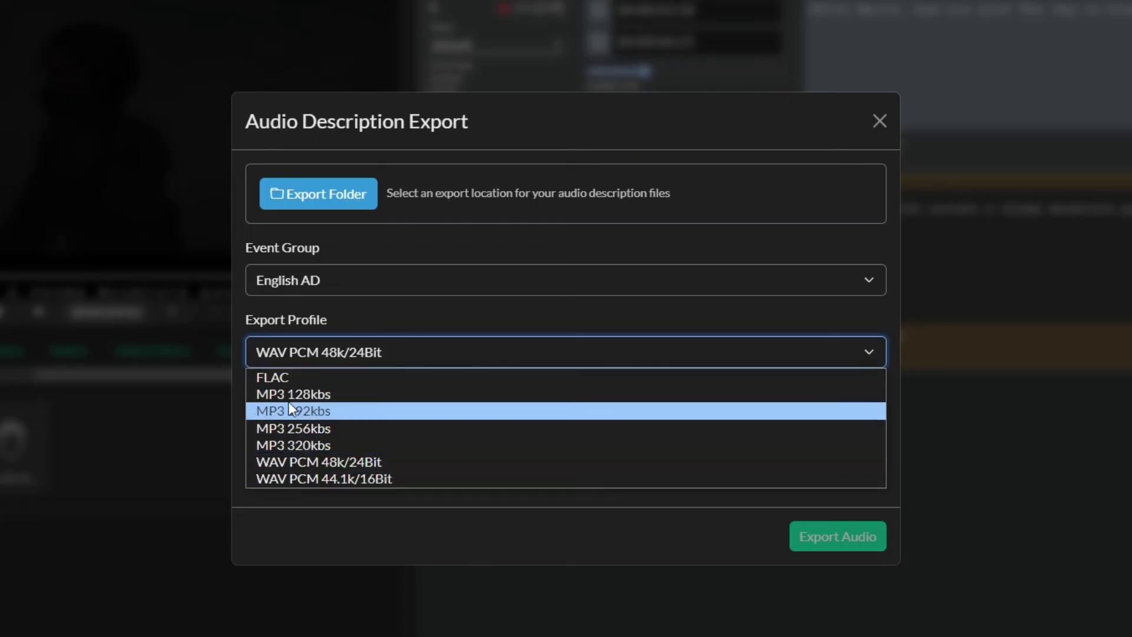
pyautogui.click(399, 461)
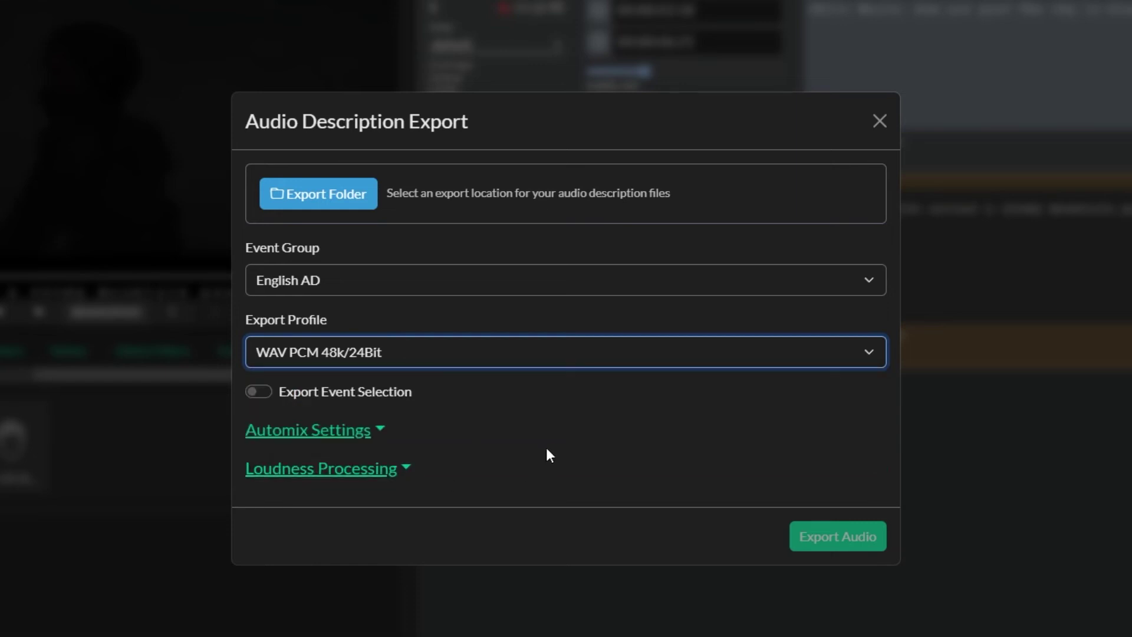
pyautogui.click(399, 391)
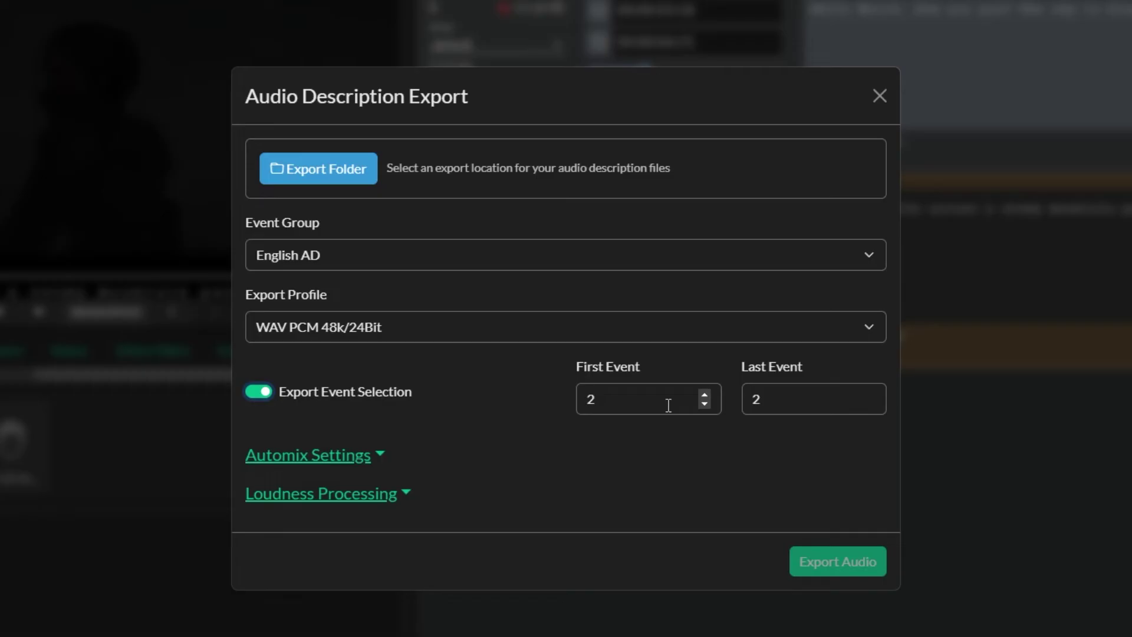
pyautogui.click(352, 395)
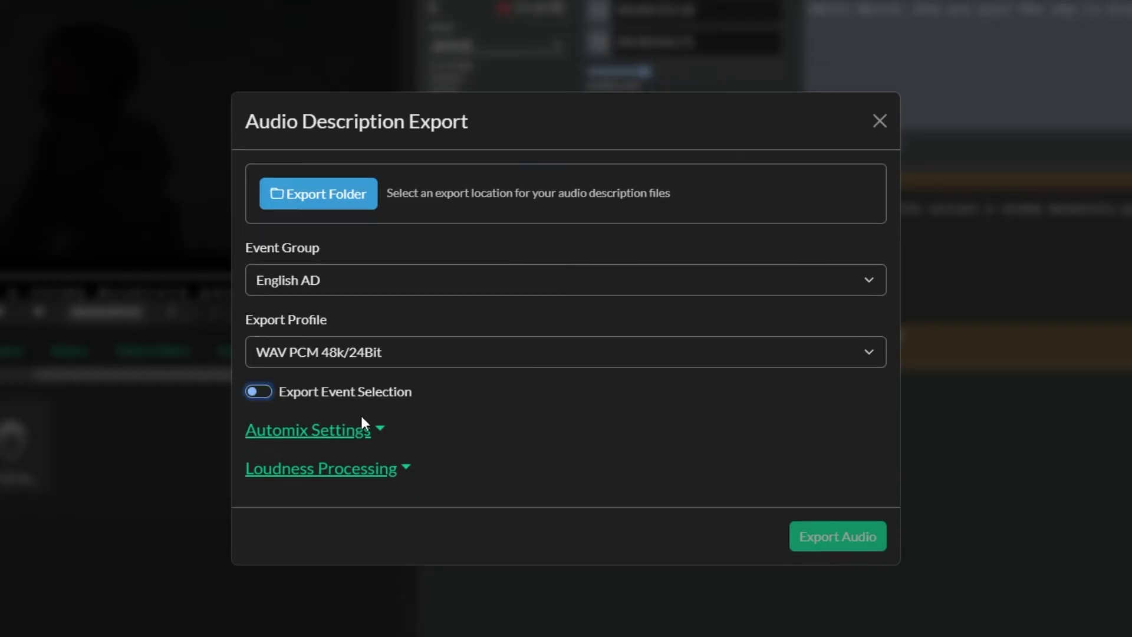
# Step: Keep the Default - High Ratio mix preset, exclude program audio from loudness processing, and close the dialog
pyautogui.click(372, 430)
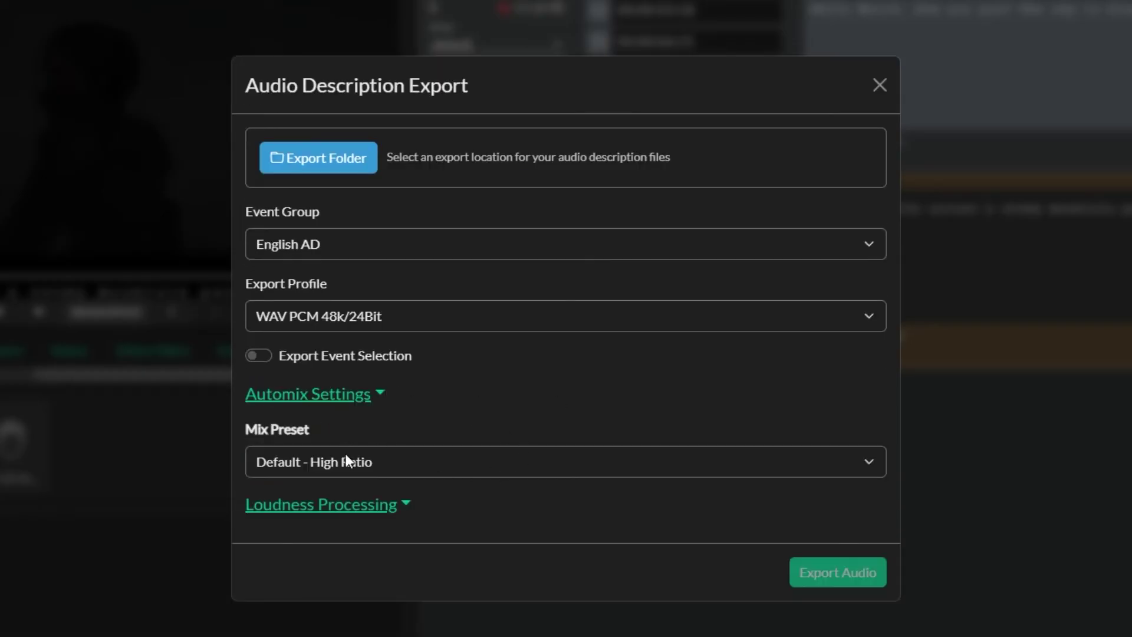
pyautogui.click(303, 467)
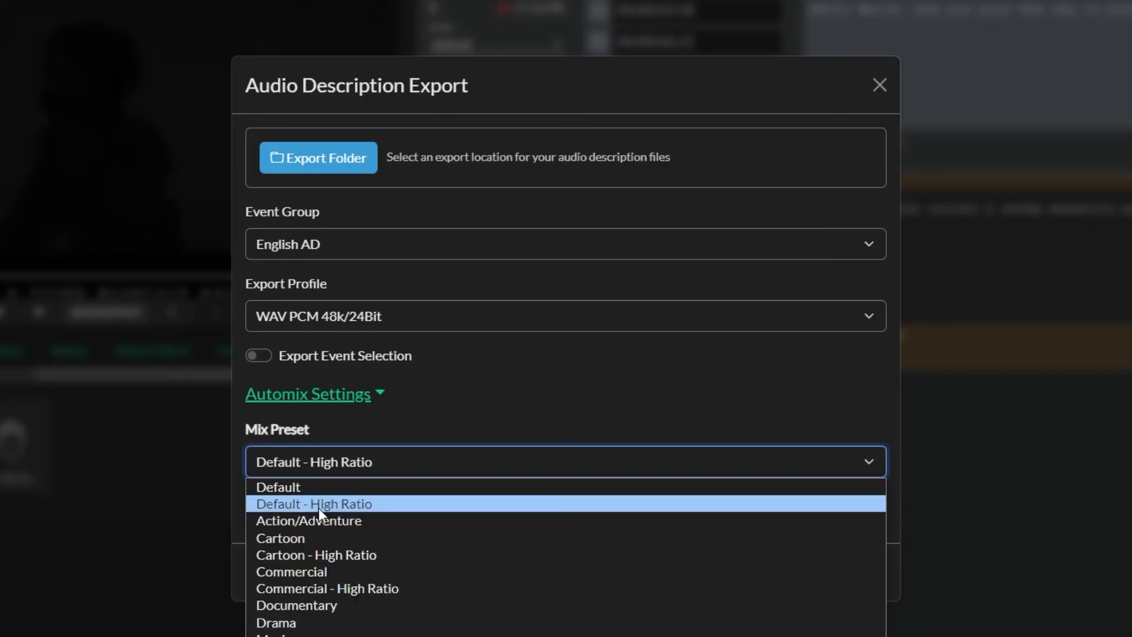
pyautogui.click(376, 425)
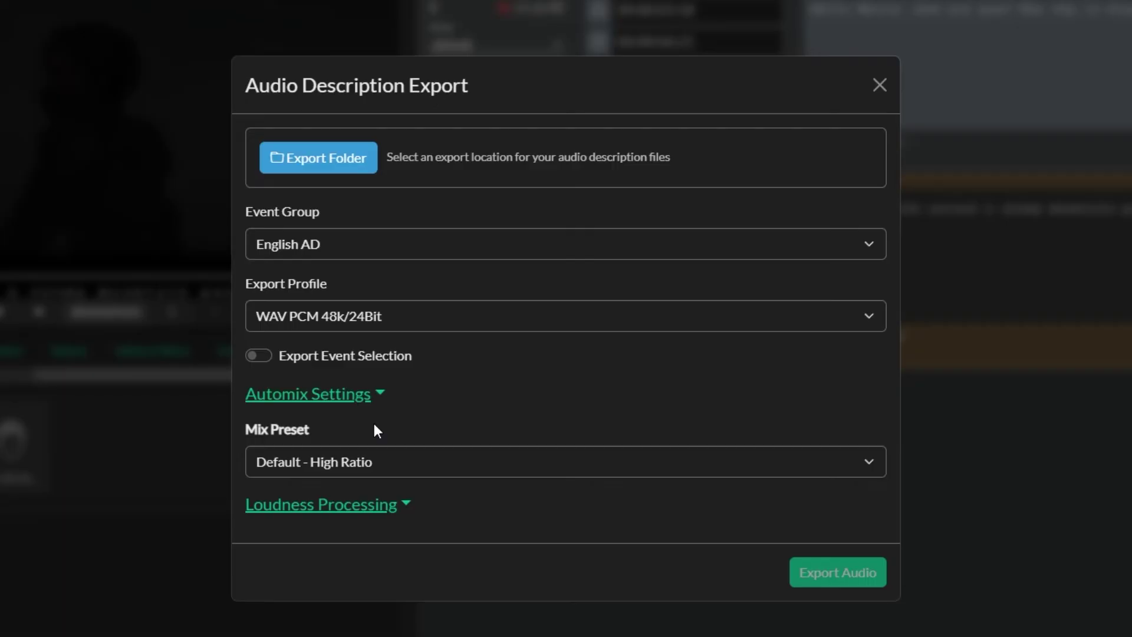
pyautogui.click(317, 404)
pyautogui.click(307, 470)
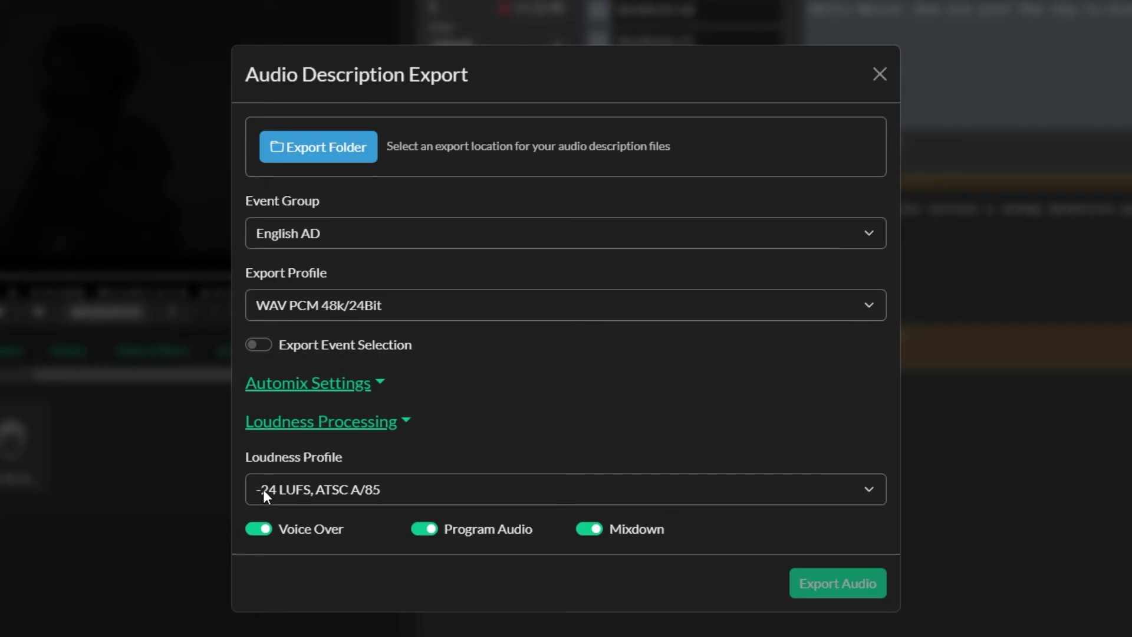
pyautogui.click(422, 533)
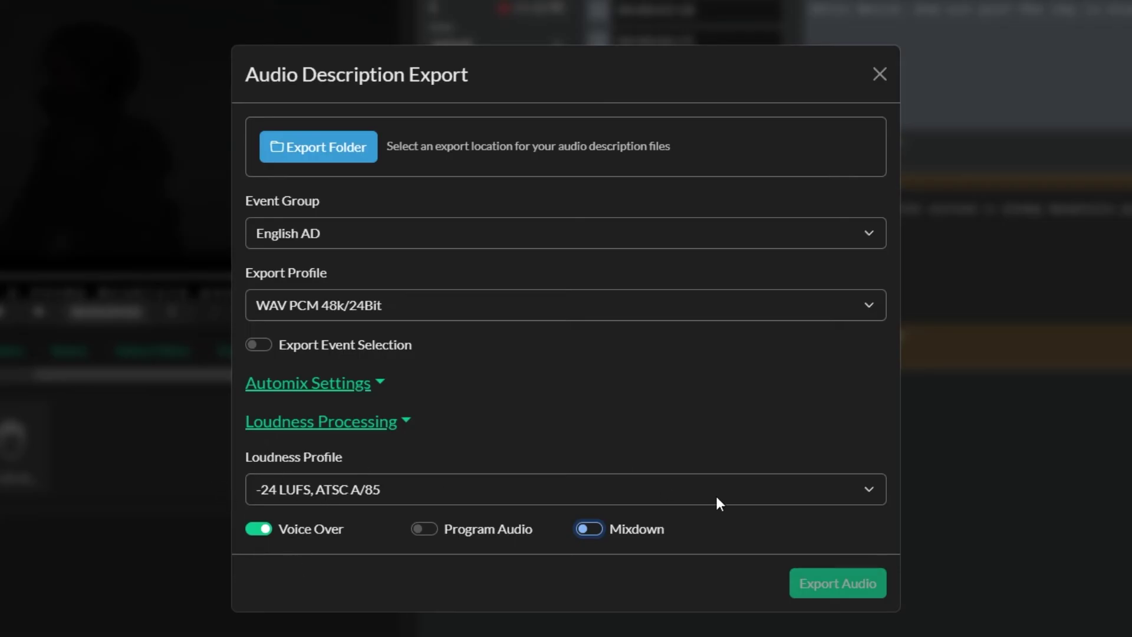
pyautogui.click(880, 74)
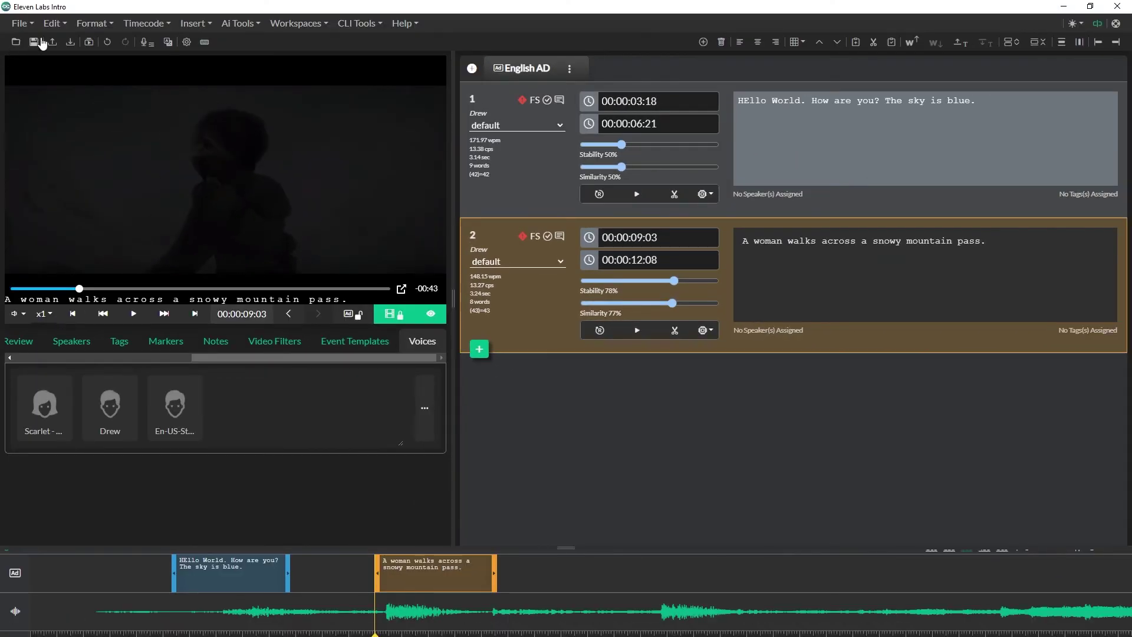
# Step: Start a subtitle file export as csv using the Davinci Resolve ADR Cue List profile
pyautogui.click(52, 42)
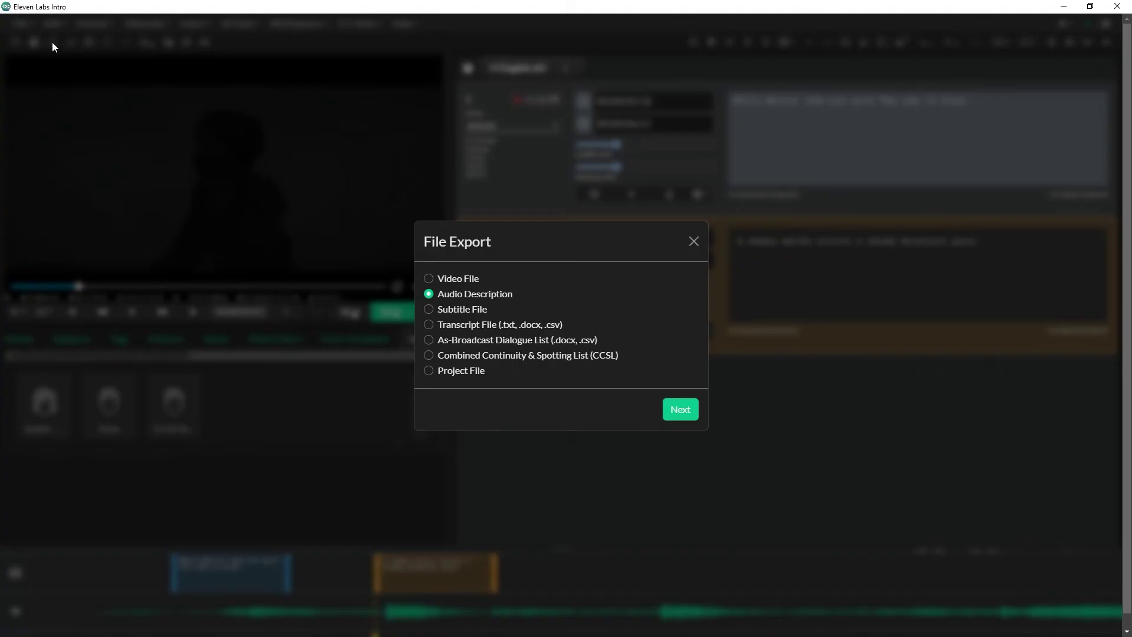
pyautogui.click(439, 304)
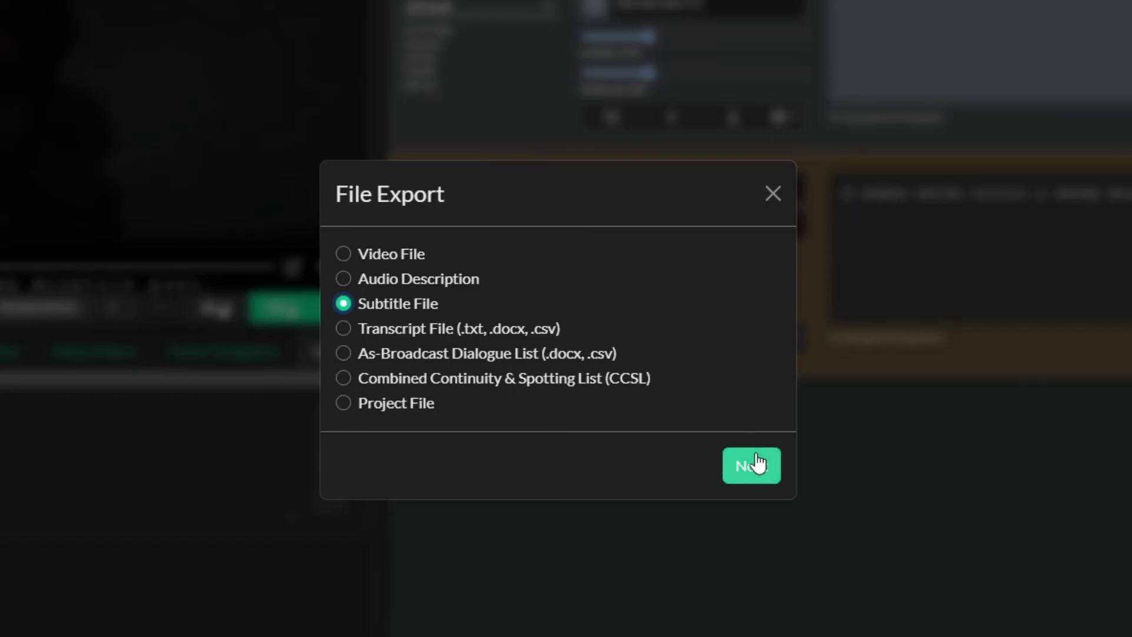
pyautogui.click(756, 462)
pyautogui.click(440, 373)
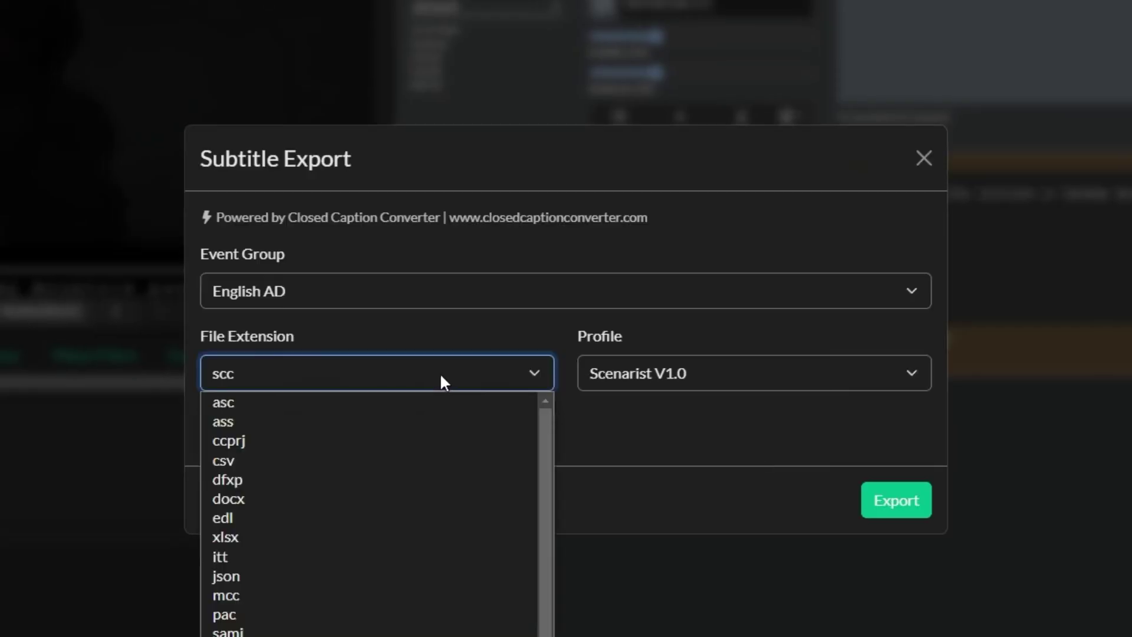
pyautogui.click(337, 463)
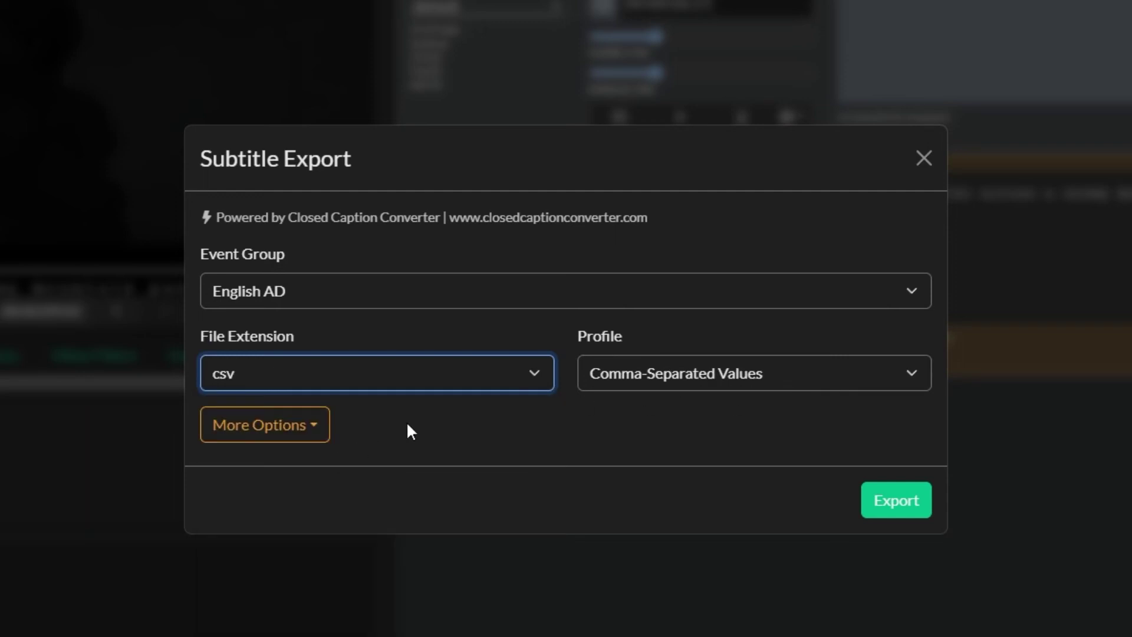
pyautogui.click(885, 380)
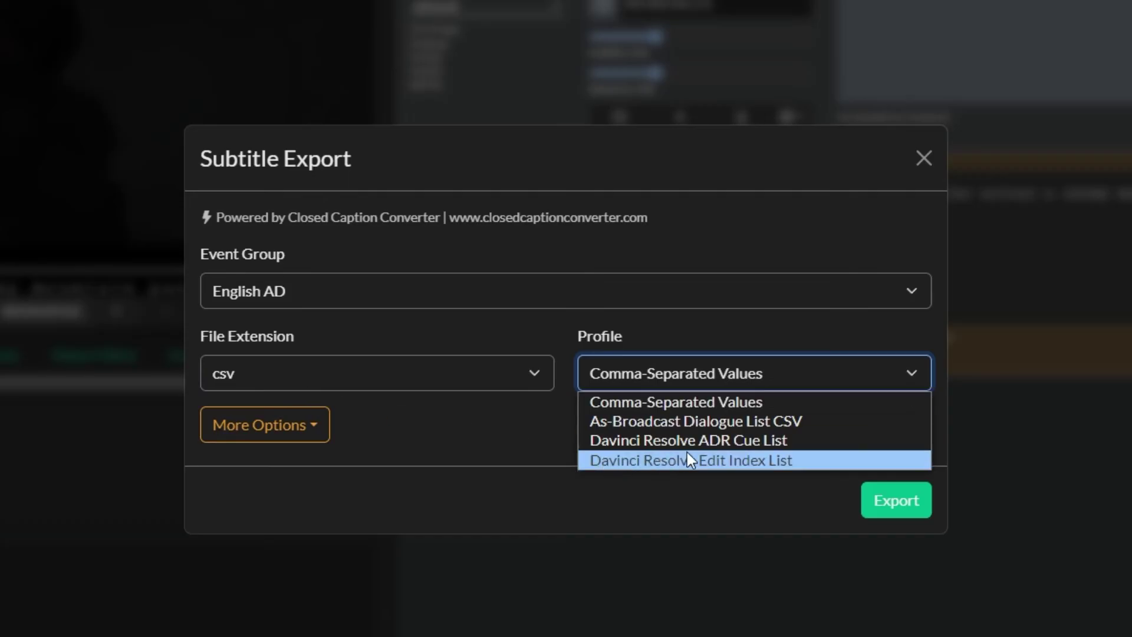
pyautogui.click(705, 447)
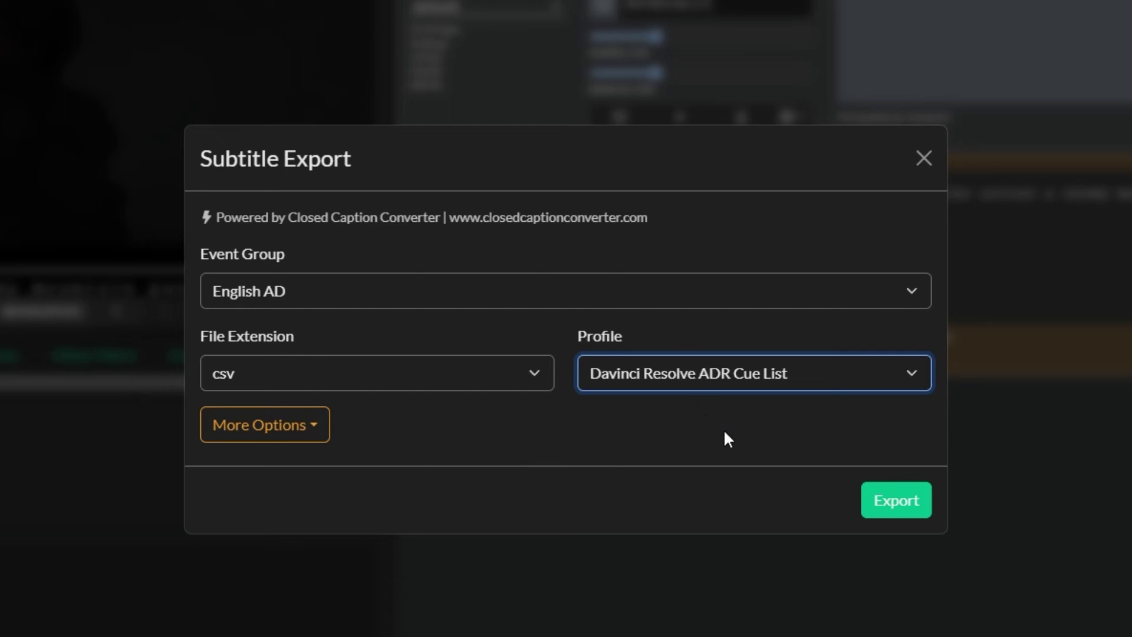
# Step: Dismiss the Subtitle Export dialog without exporting and bring up the Ai Tools menu
pyautogui.click(925, 159)
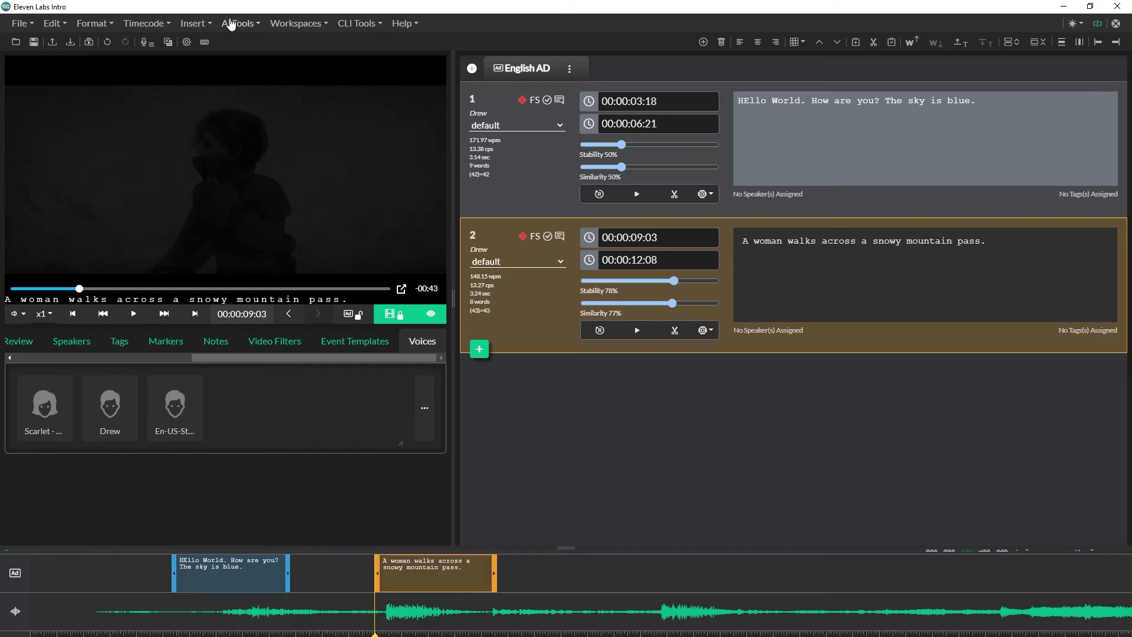
pyautogui.click(239, 25)
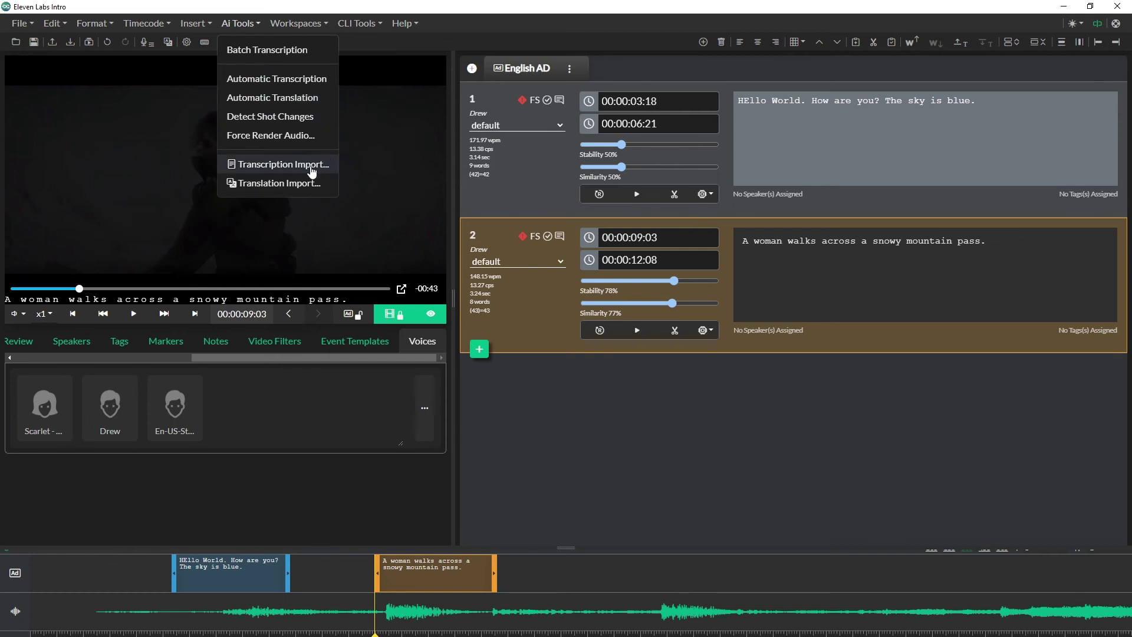
# Step: Import the Trailer transcription job as AI subtitle 02
pyautogui.click(312, 171)
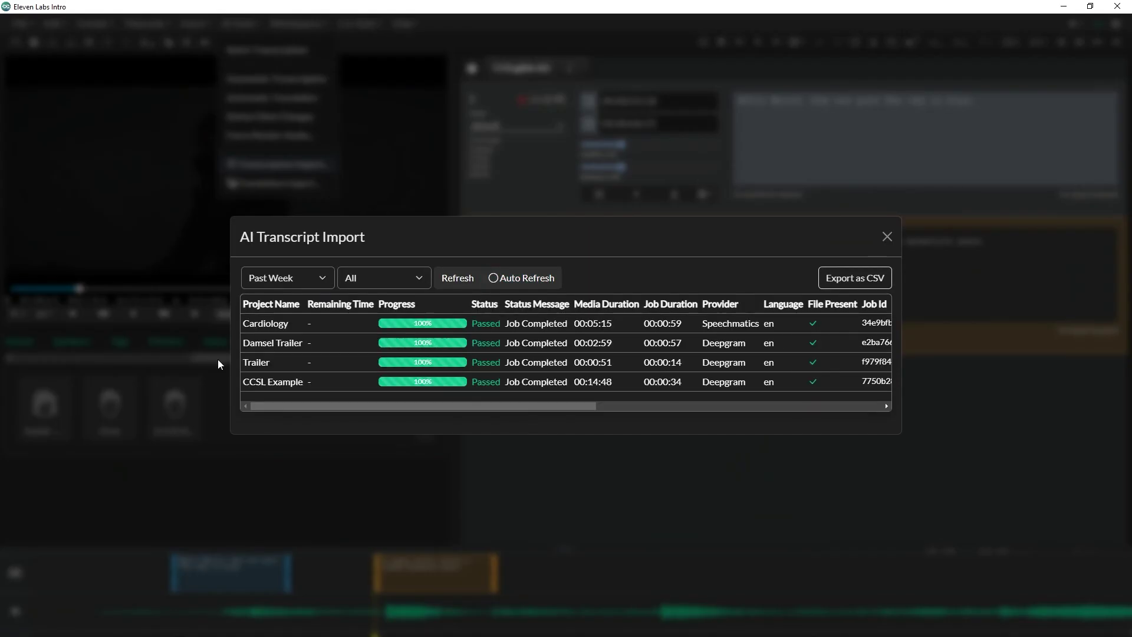
pyautogui.click(319, 369)
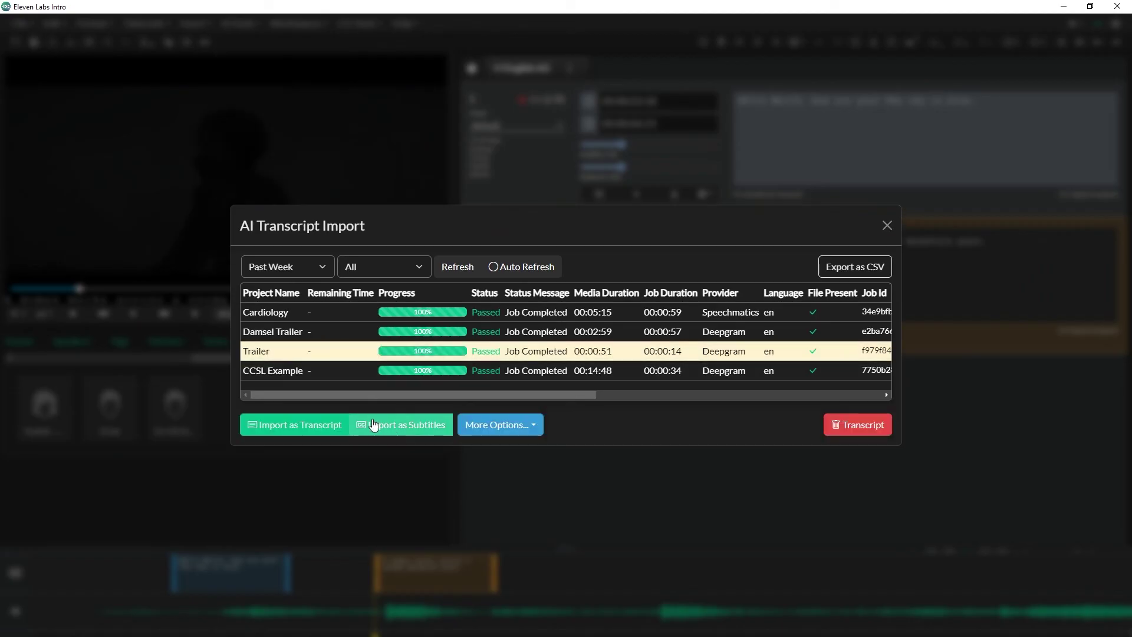
pyautogui.click(406, 425)
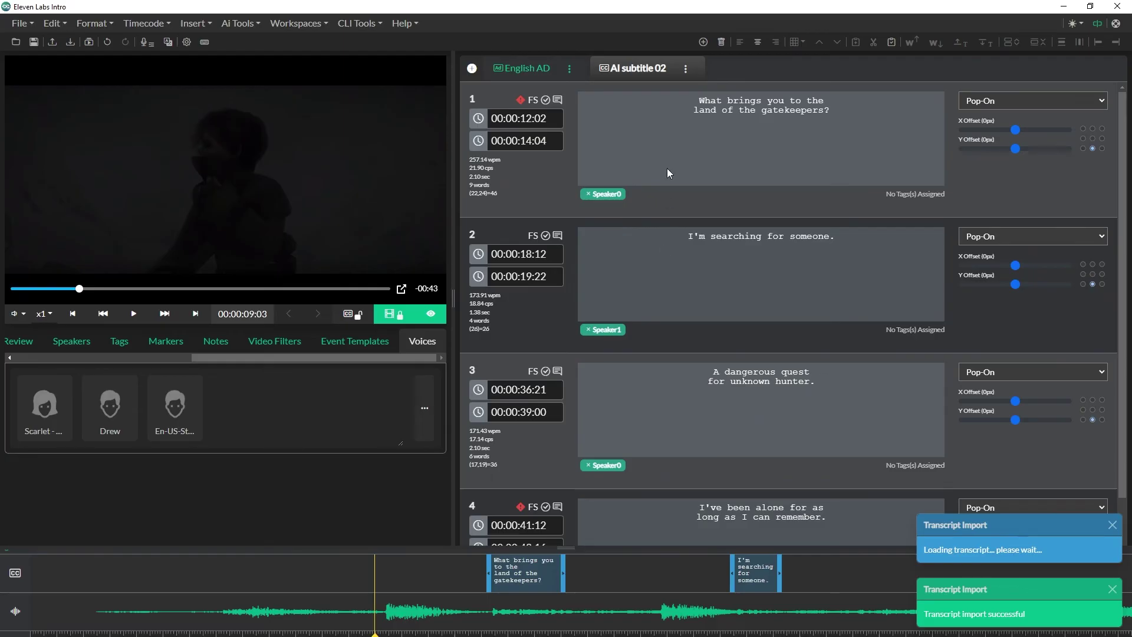
# Step: Set AI subtitle 02 as track 2, then return to English AD with the playhead at 00:00:13:19
pyautogui.click(685, 68)
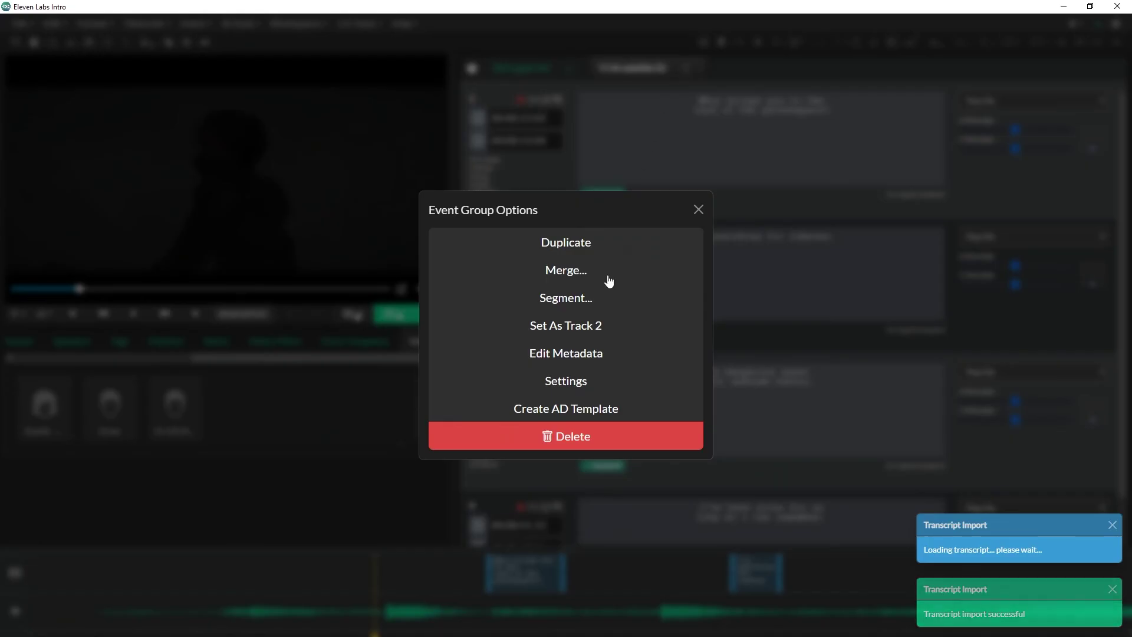
pyautogui.click(599, 324)
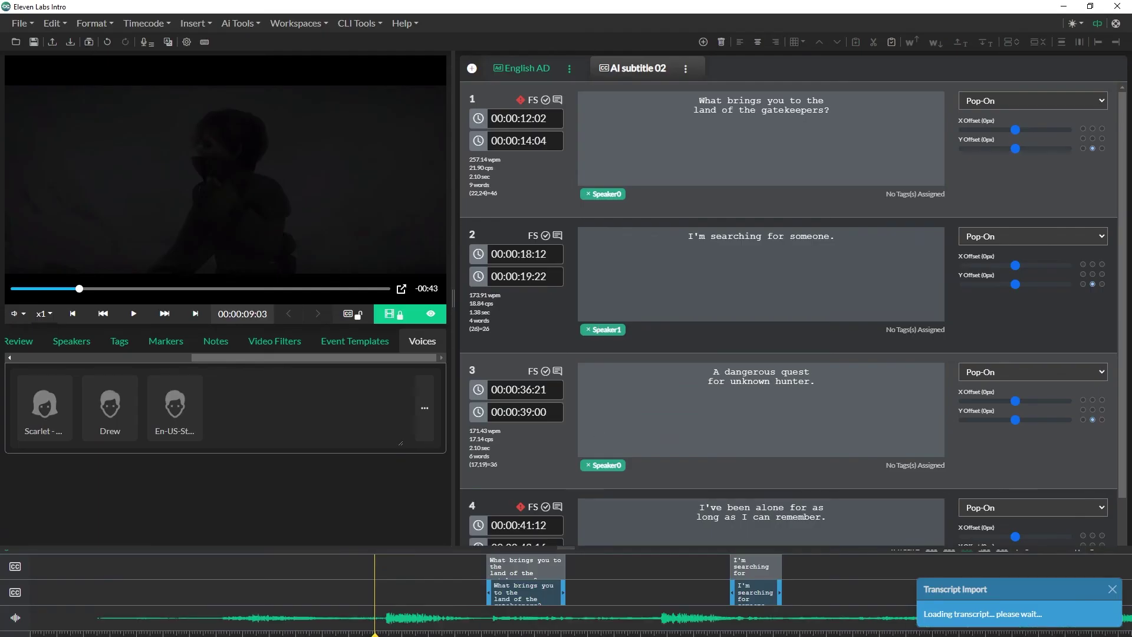
pyautogui.click(531, 73)
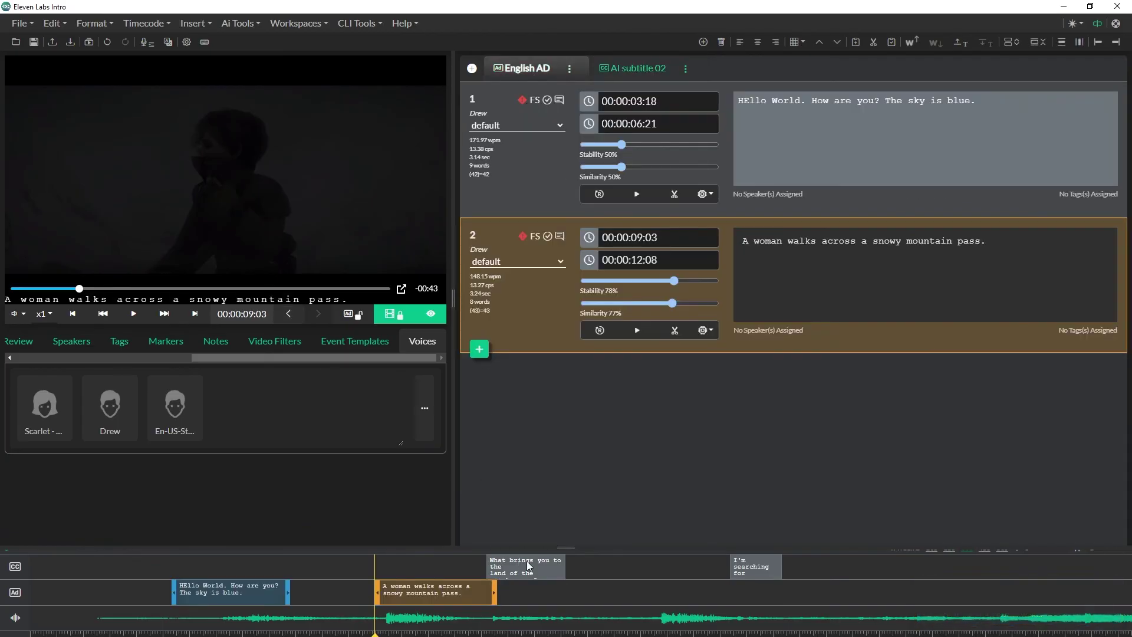
pyautogui.click(552, 573)
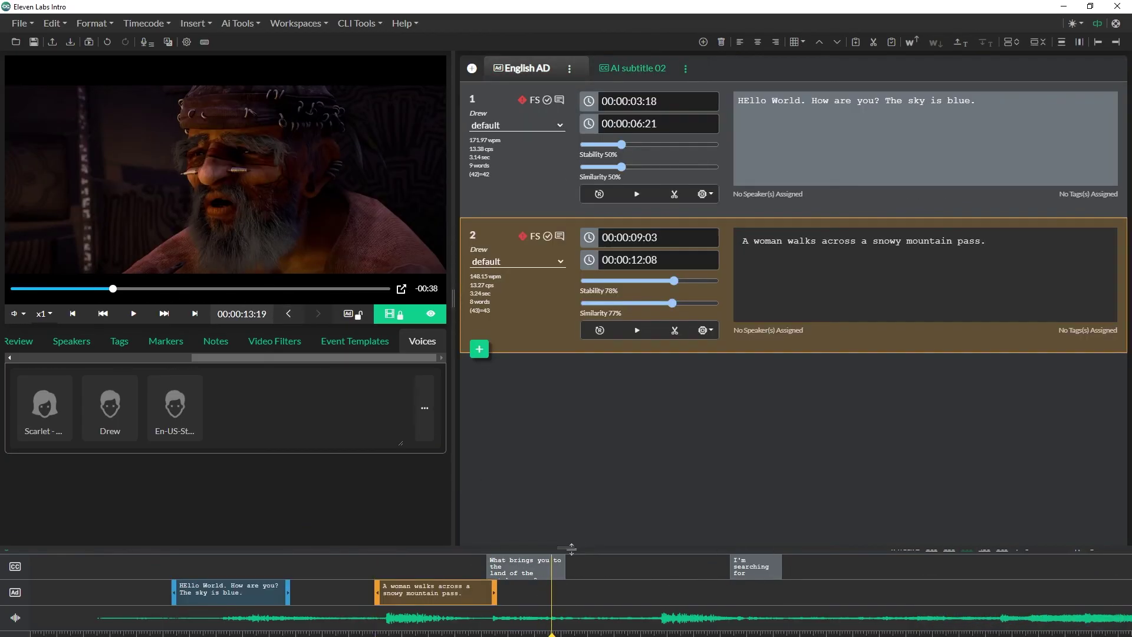
# Step: On an enlarged timeline, move AD event 2 to 00:00:14:06–00:00:17:12 and event 1 to 00:00:08:20–00:00:11:23
pyautogui.moveTo(572, 548); pyautogui.dragTo(566, 464)
pyautogui.moveTo(377, 543)
pyautogui.mouseDown()
pyautogui.moveTo(400, 542)
pyautogui.moveTo(365, 540)
pyautogui.mouseUp()
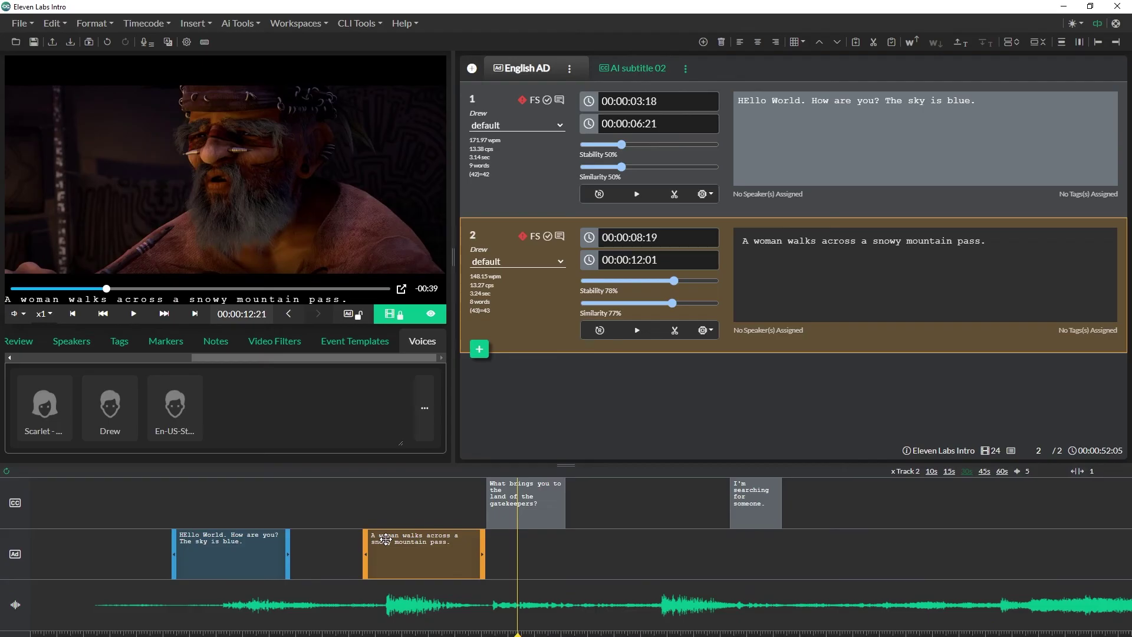
pyautogui.moveTo(386, 539); pyautogui.dragTo(592, 542)
pyautogui.moveTo(198, 543); pyautogui.dragTo(370, 543)
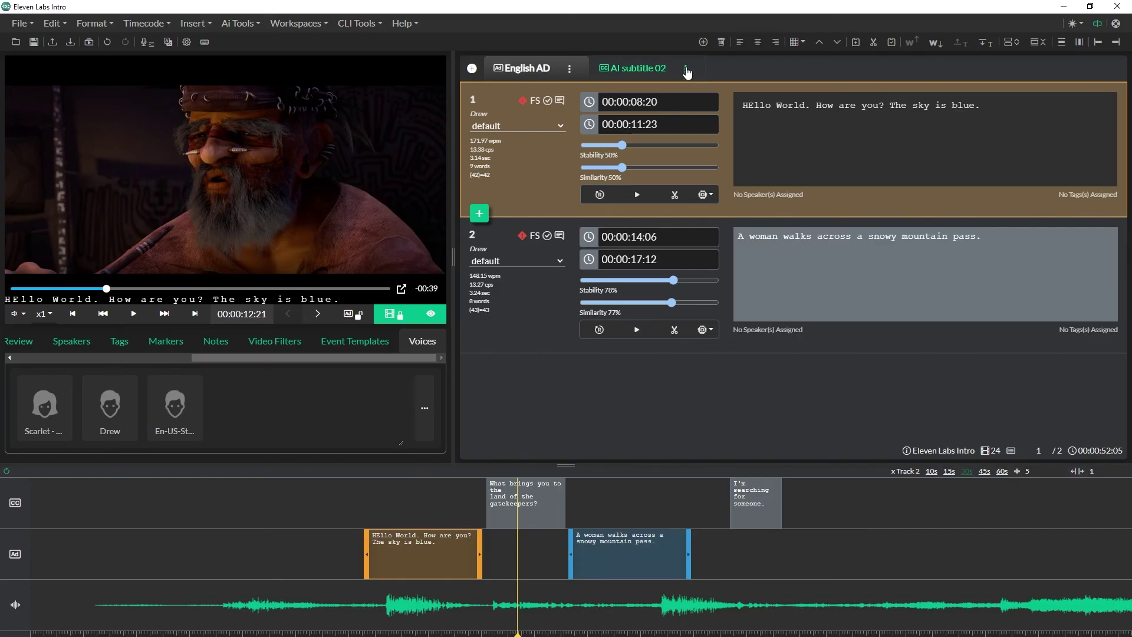
# Step: Generate AD Template 02 from the AI subtitle 02 gaps and select its third event
pyautogui.click(686, 69)
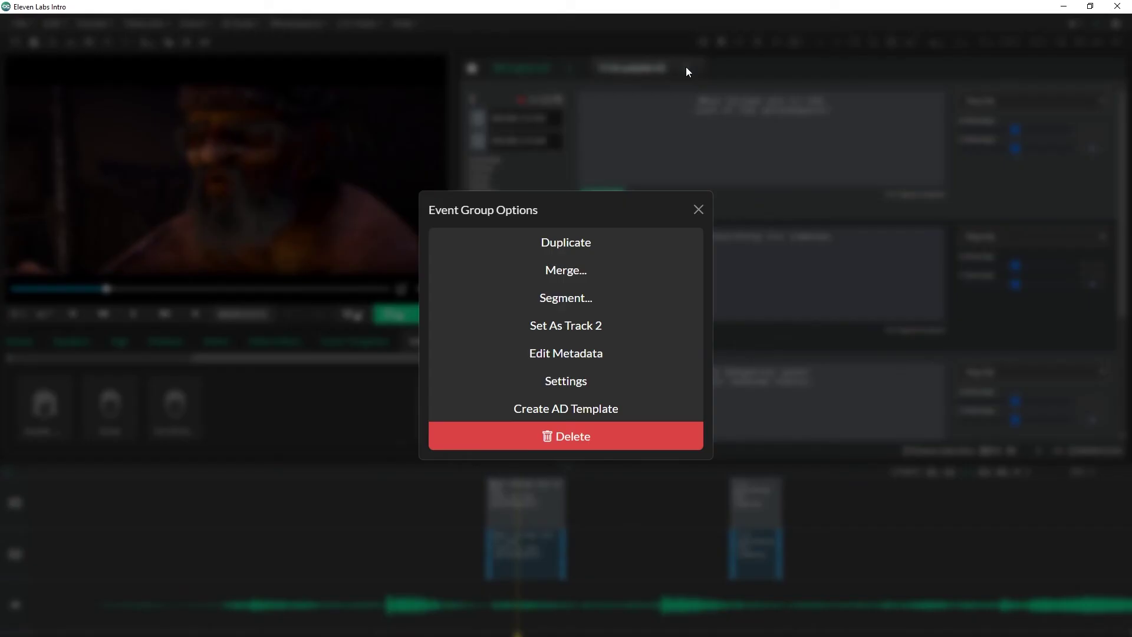
pyautogui.click(566, 409)
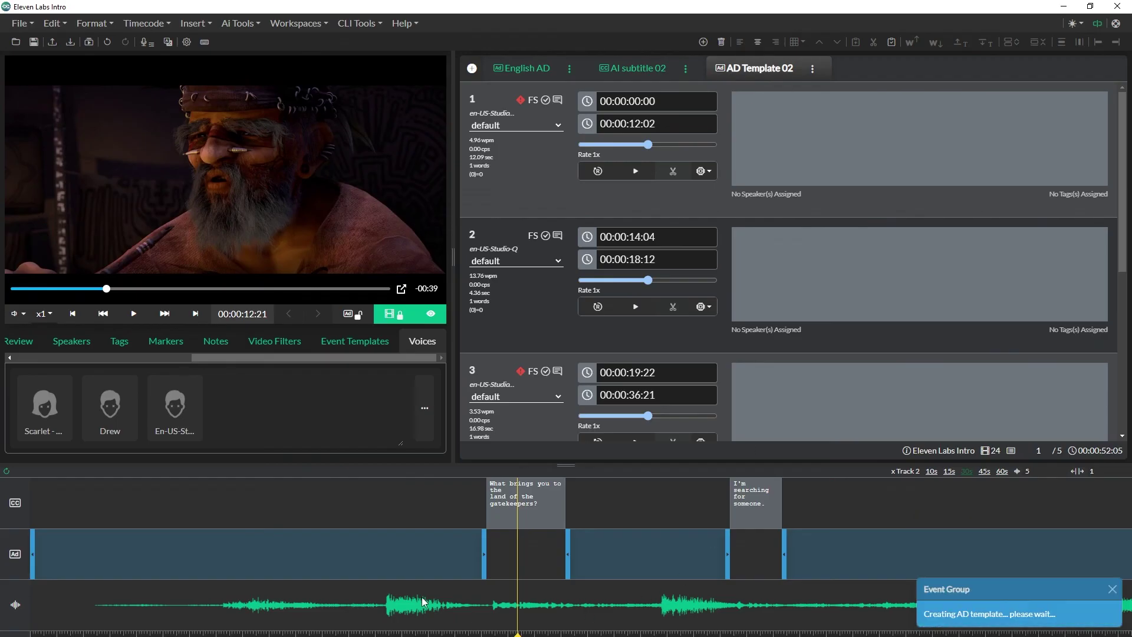
pyautogui.hscroll(10, 422, 556)
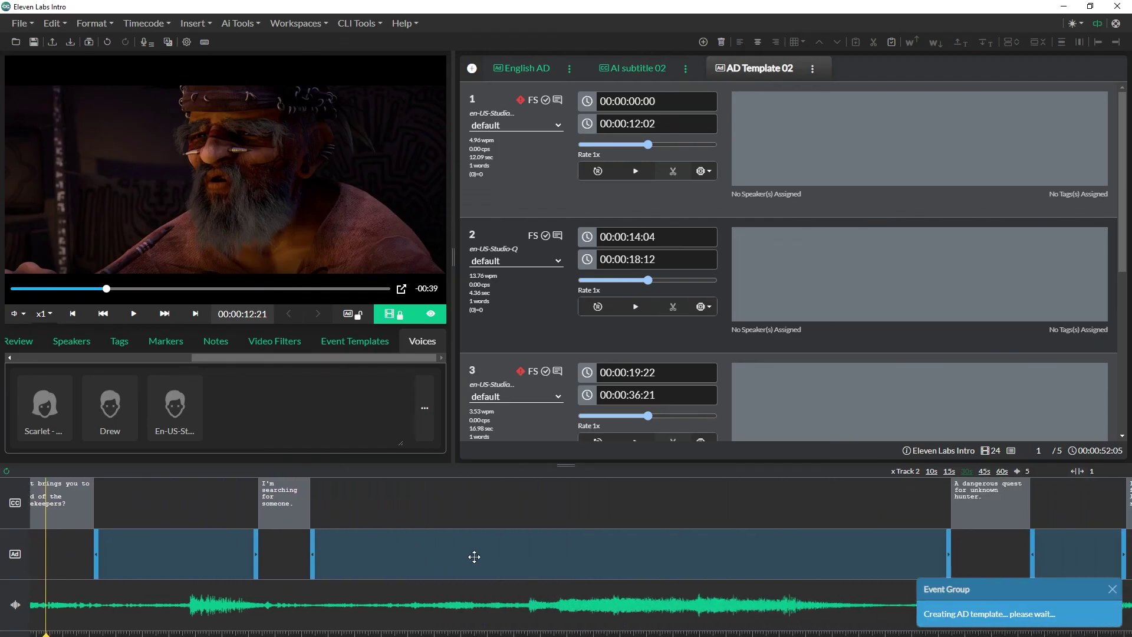
pyautogui.click(472, 558)
pyautogui.hscroll(9, 519, 549)
pyautogui.hscroll(-6, 567, 556)
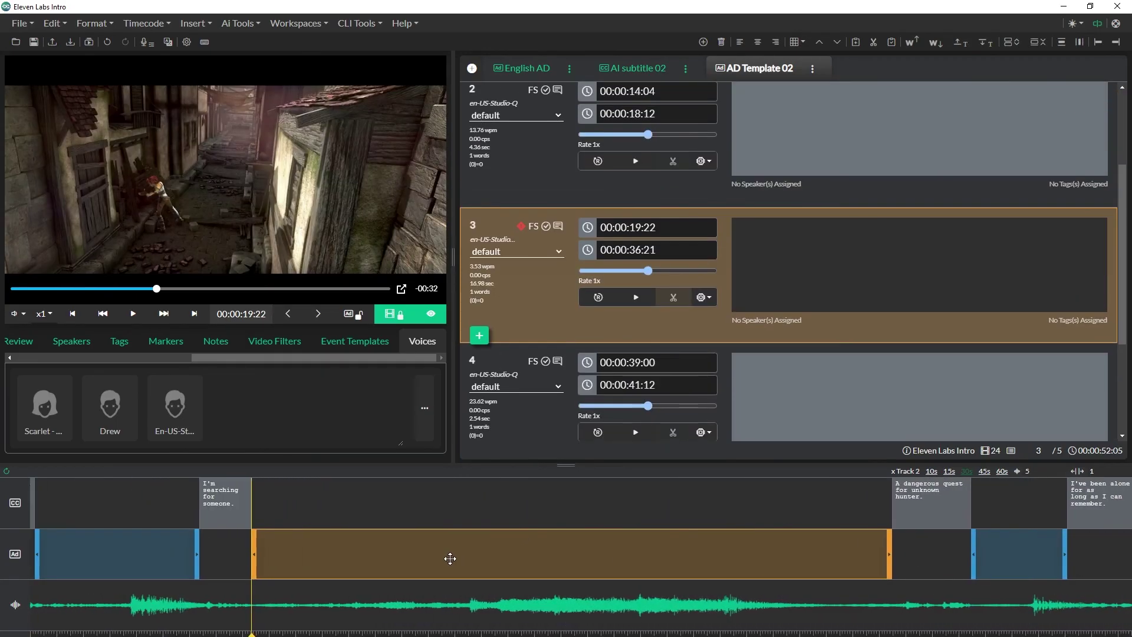
pyautogui.hscroll(8, 632, 568)
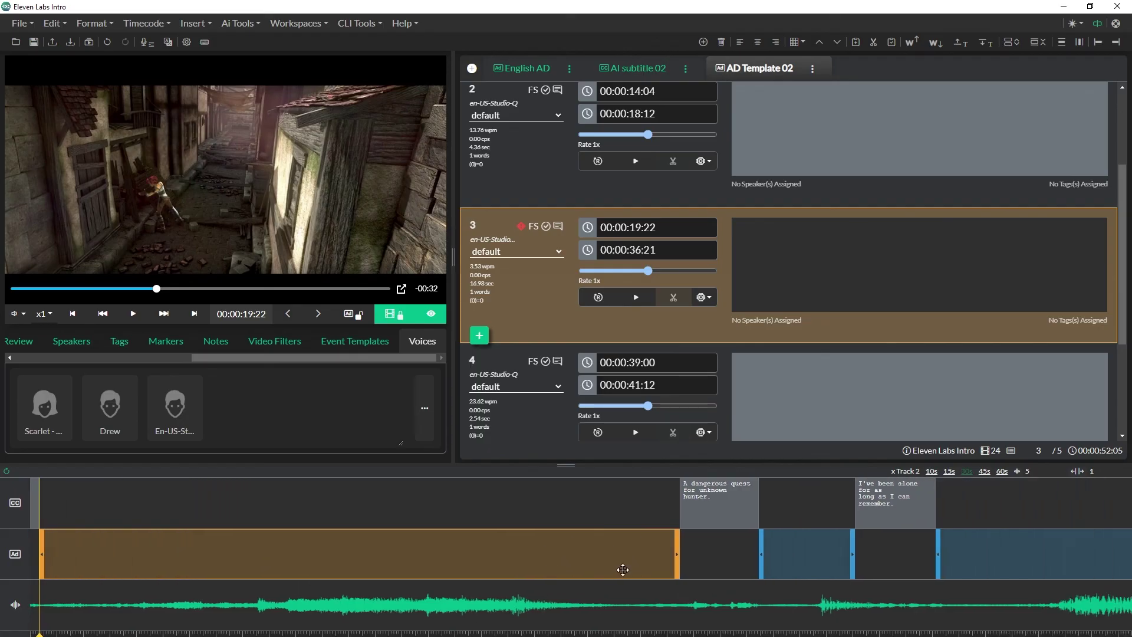
pyautogui.hscroll(-20, 794, 556)
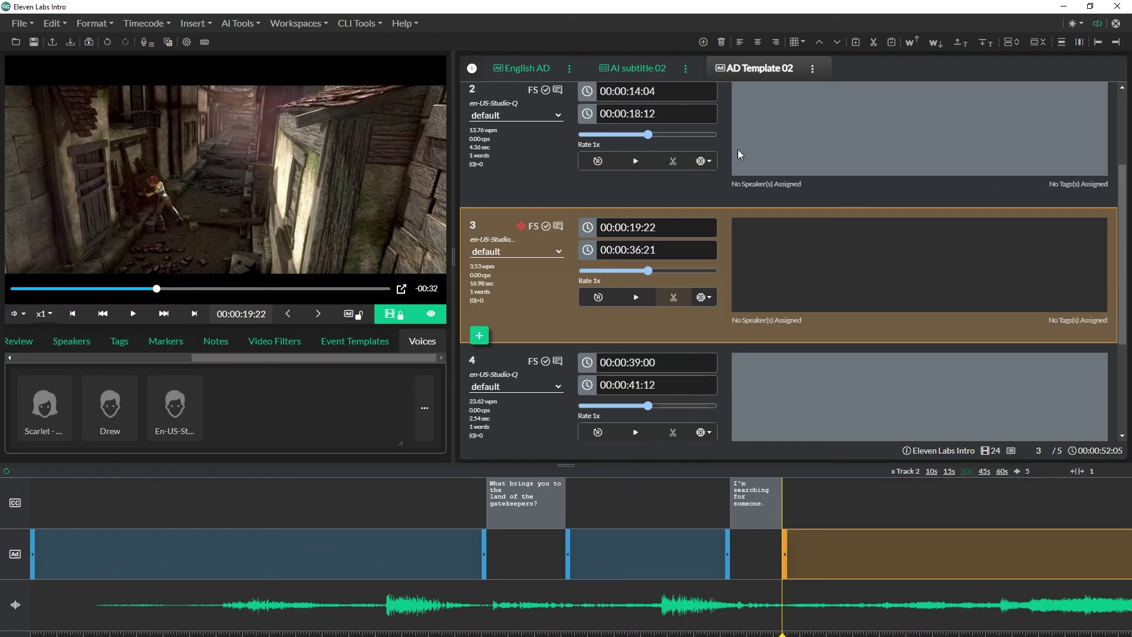
# Step: Make AD Template 02 track 2, then review the English AD events' reading-speed stats
pyautogui.click(814, 69)
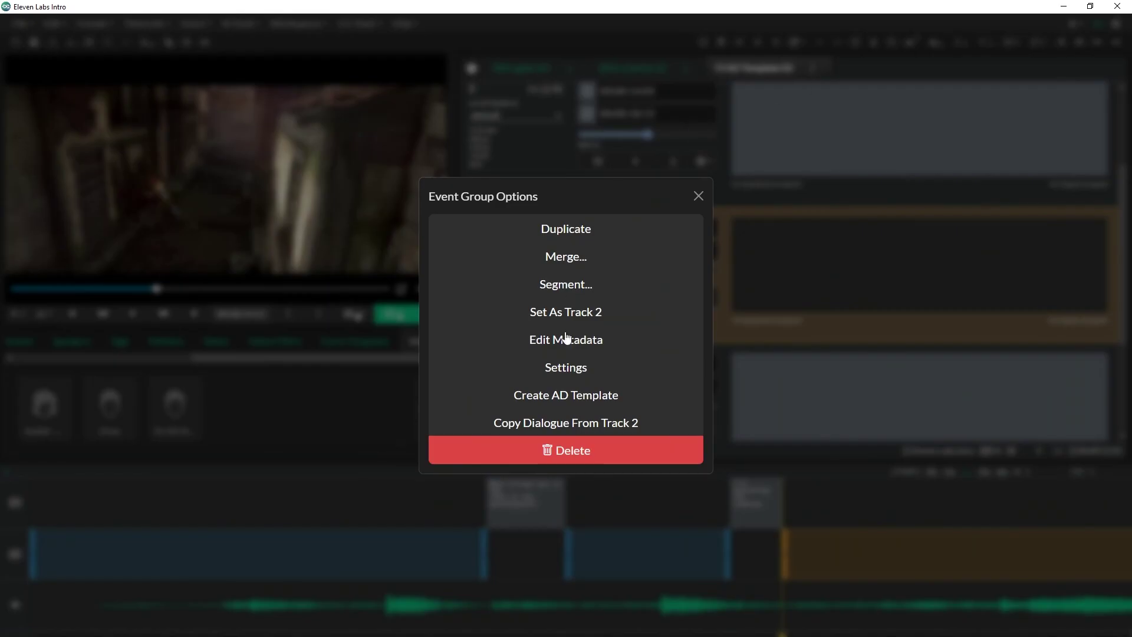
pyautogui.click(564, 306)
pyautogui.click(519, 69)
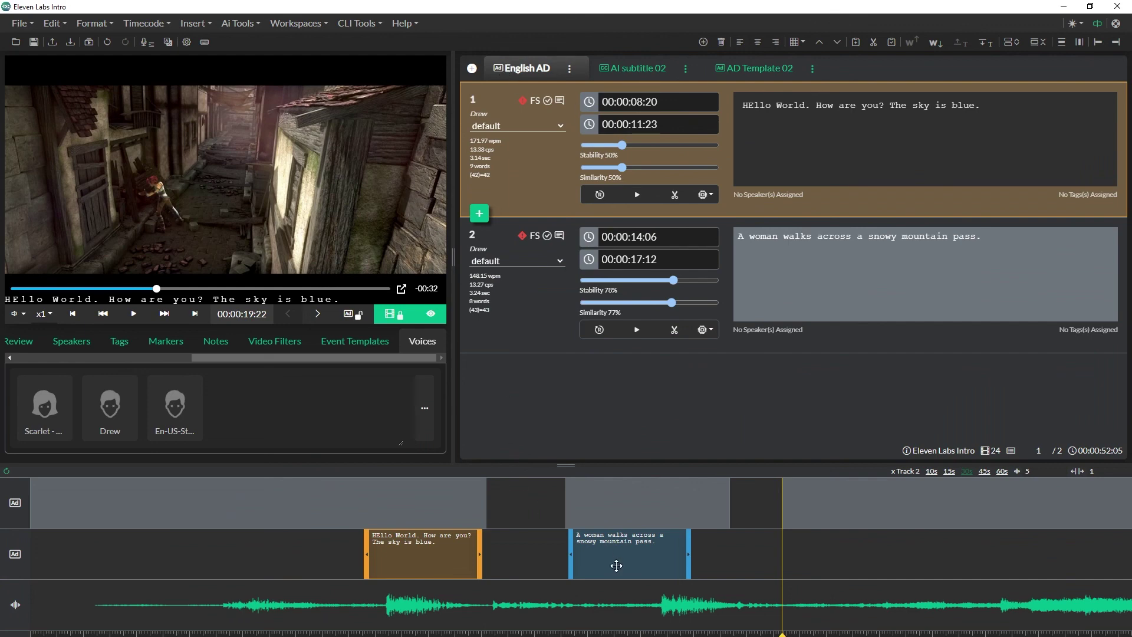
pyautogui.hscroll(3, 625, 552)
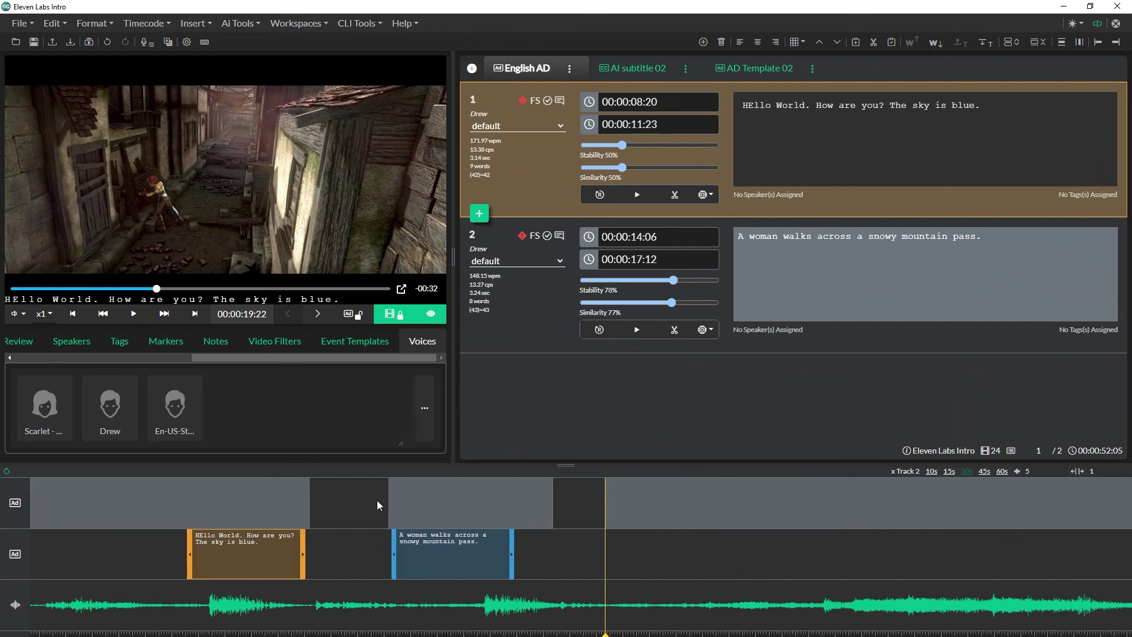
pyautogui.hscroll(7, 692, 513)
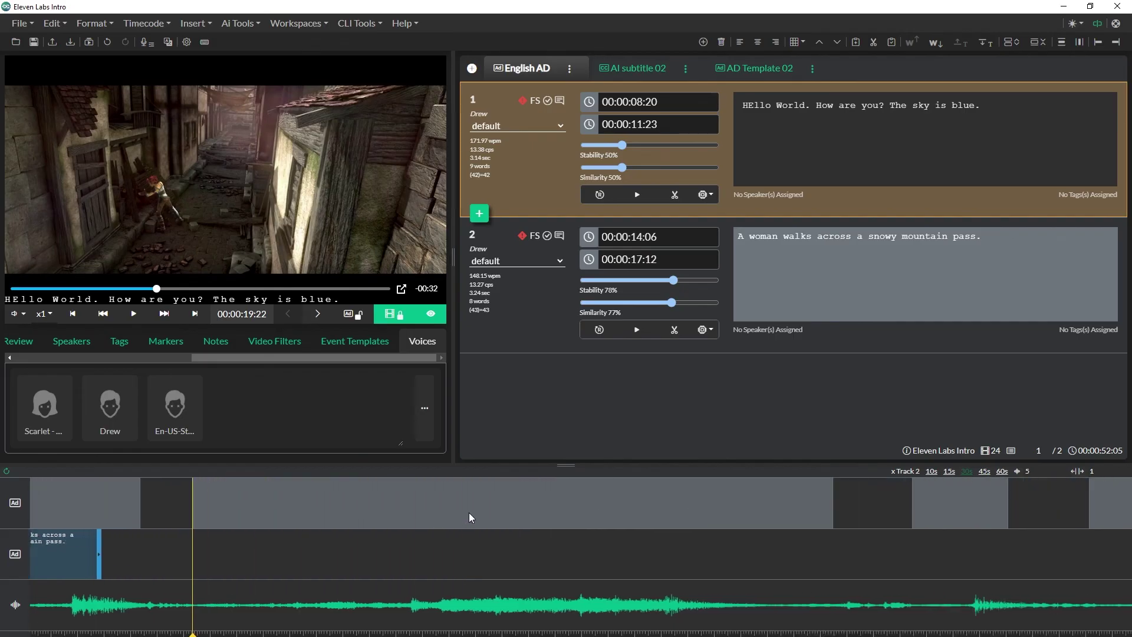
pyautogui.hscroll(3, 704, 507)
pyautogui.hscroll(2, 808, 507)
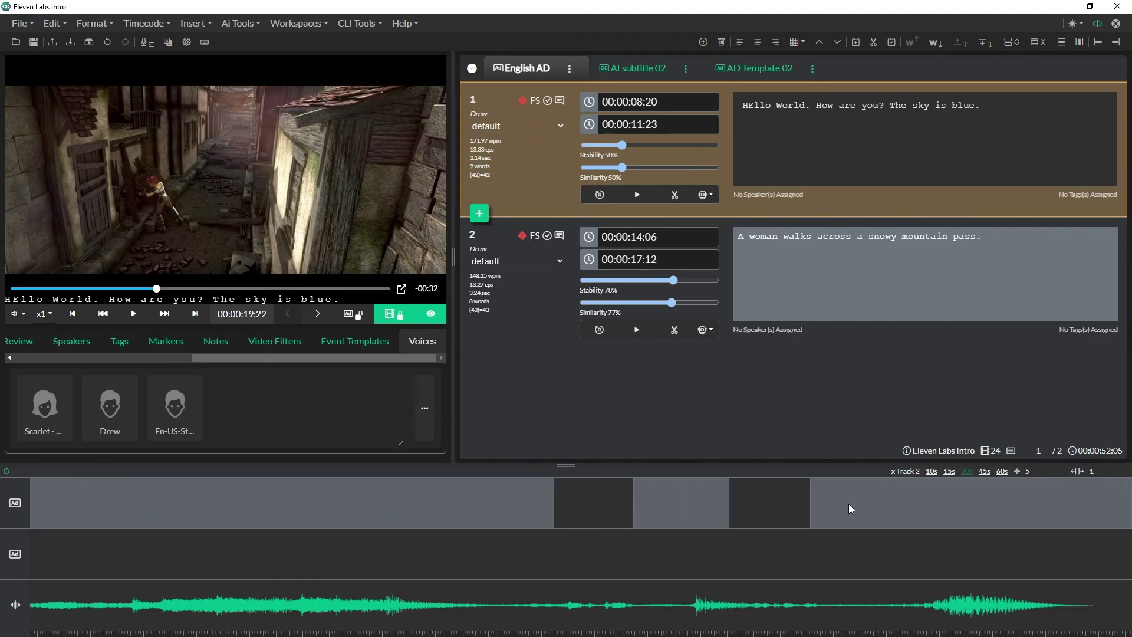
pyautogui.hscroll(-6, 533, 521)
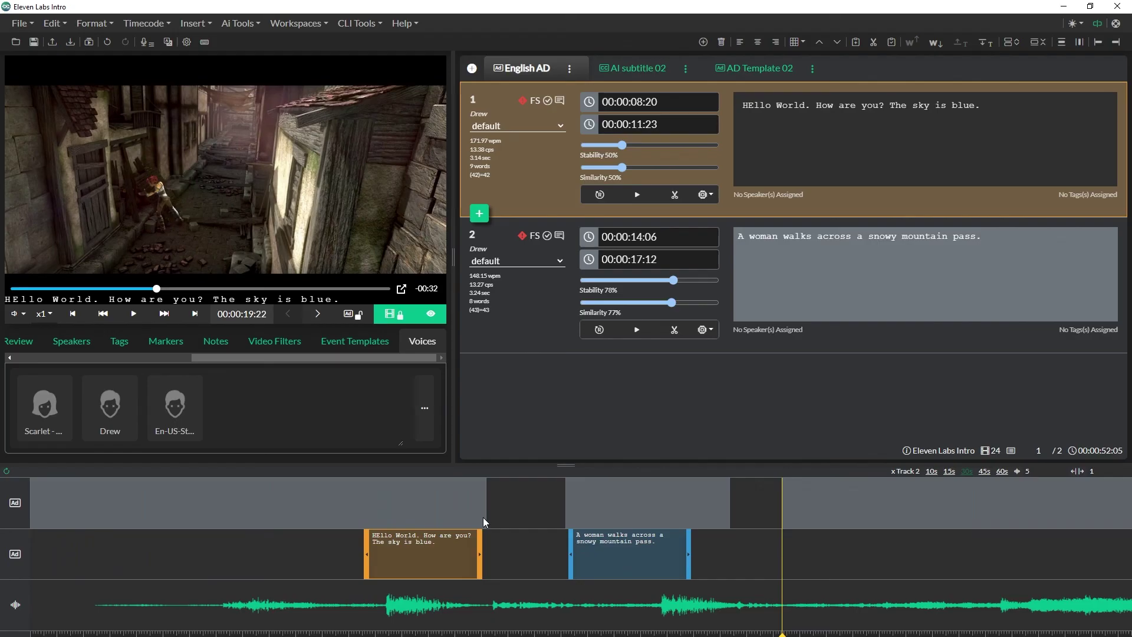